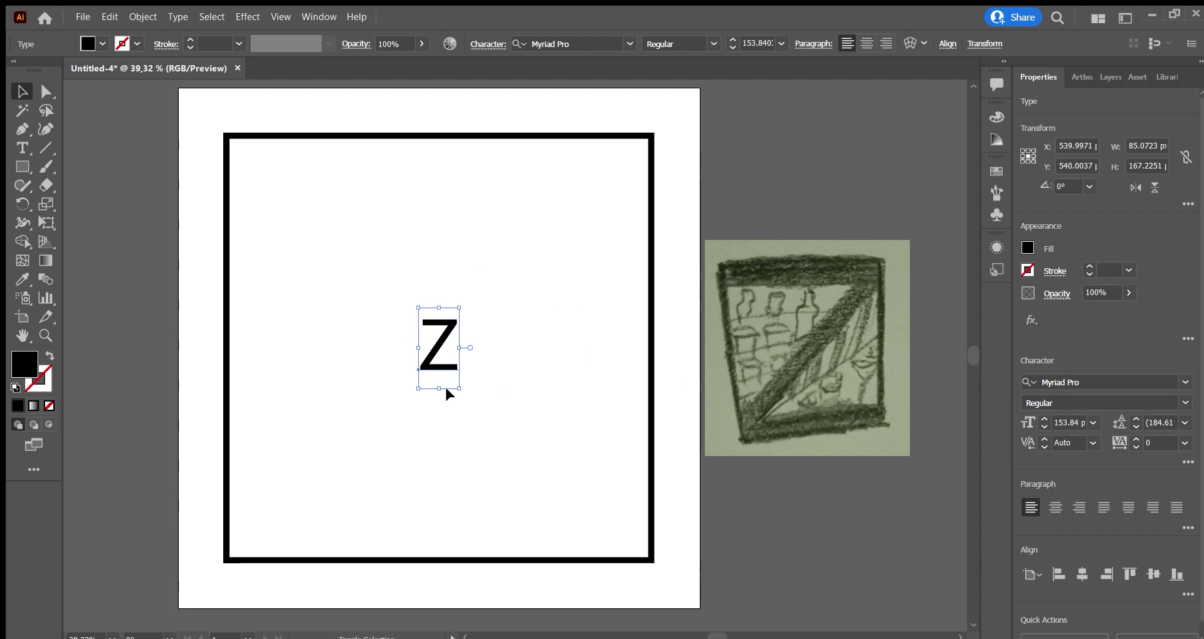
Enlarge the letter Z inside the black square frame.
left_click_drag(448, 392, 564, 483)
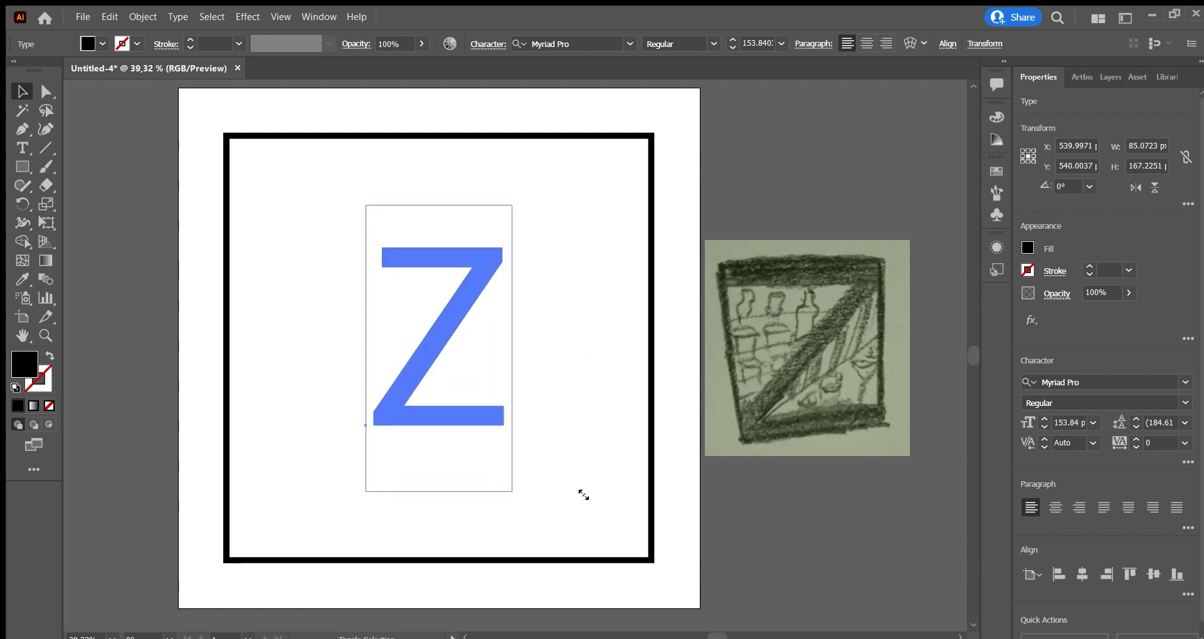
Outline the Z, center it, and scale it to fill the black frame.
key("ctrl+shift+o")
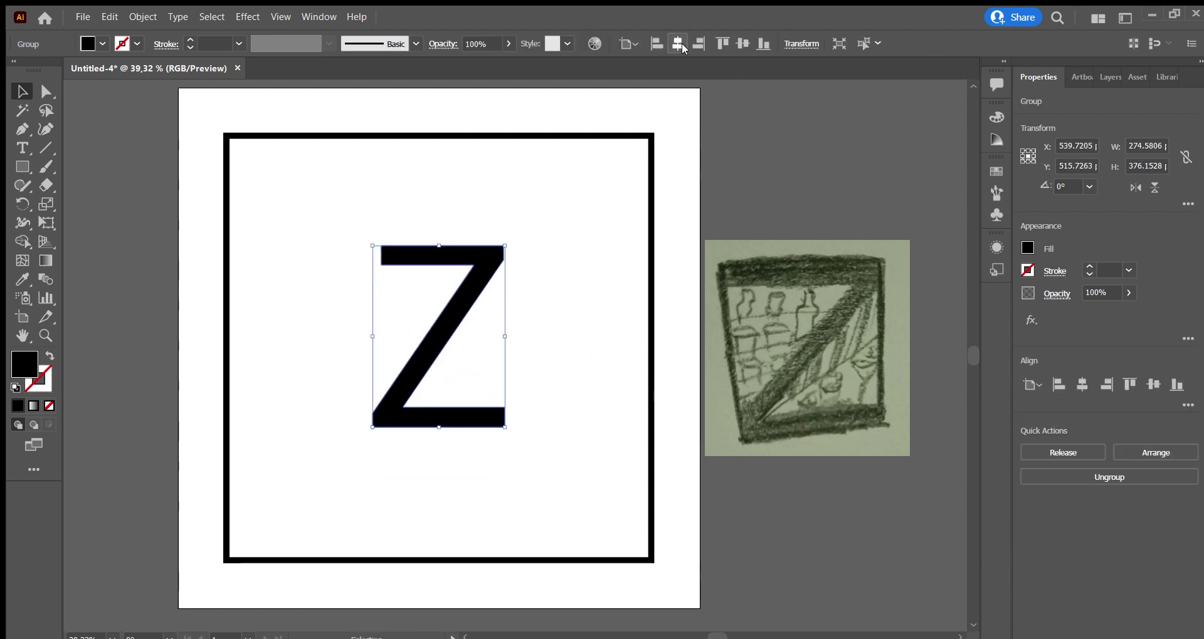
left_click(743, 44)
left_click_drag(501, 440, 662, 559)
left_click_drag(592, 348, 649, 353)
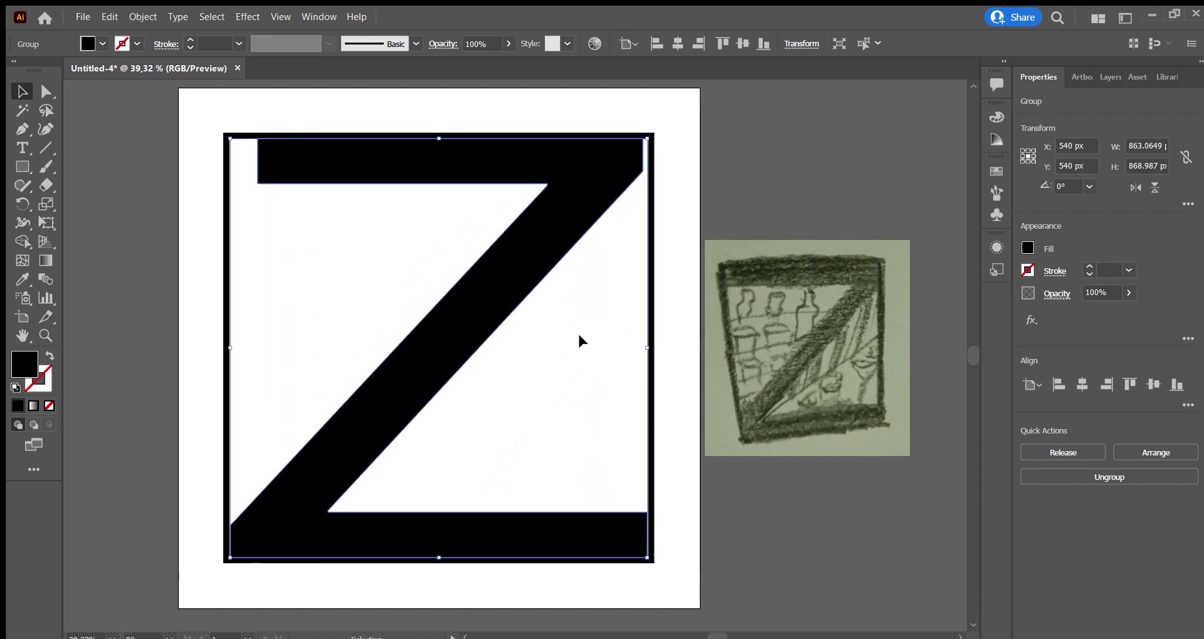
left_click(314, 244)
left_click(403, 423)
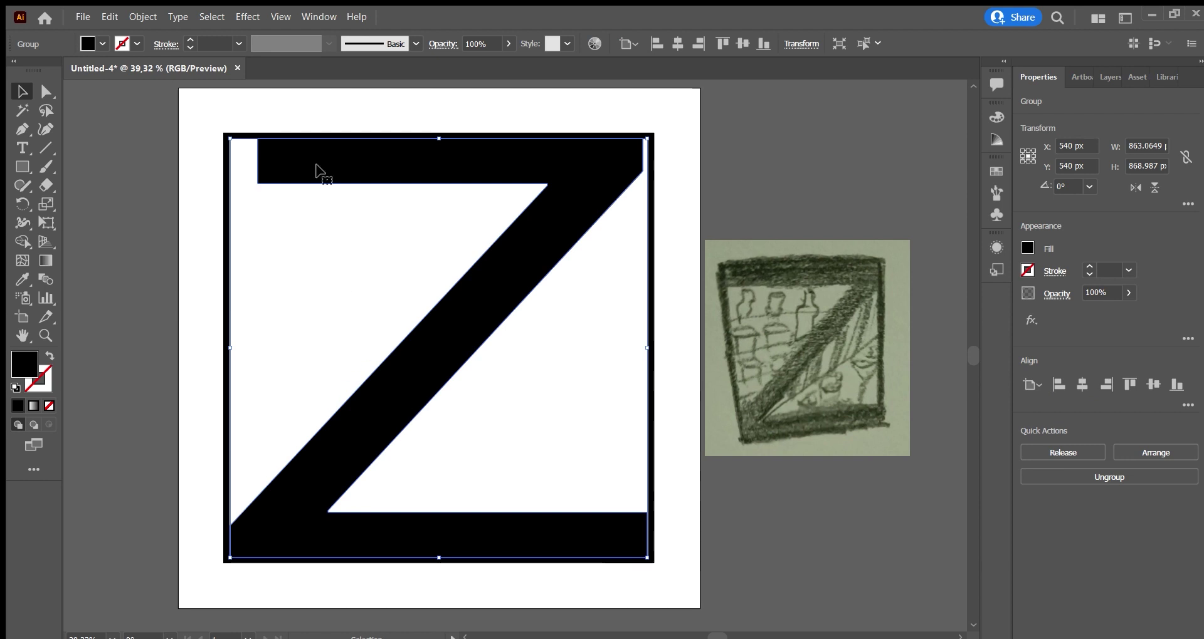
left_click_drag(230, 348, 227, 352)
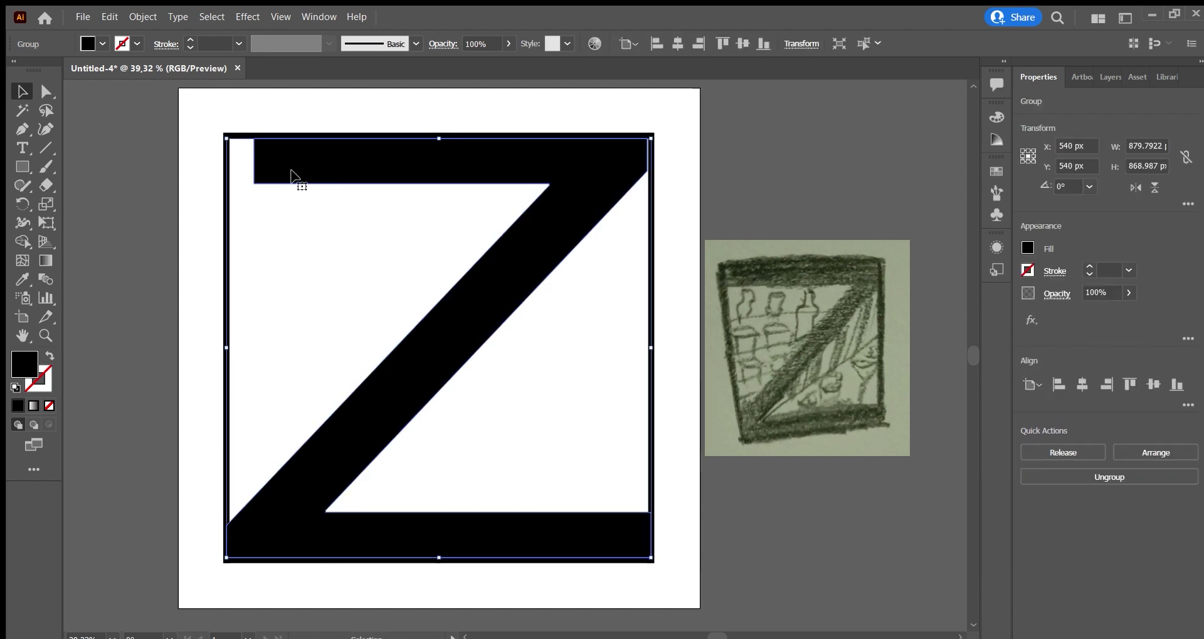
Drag the Z's top-left anchors so its top bar reaches the frame's left edge.
key("a")
left_click(253, 183)
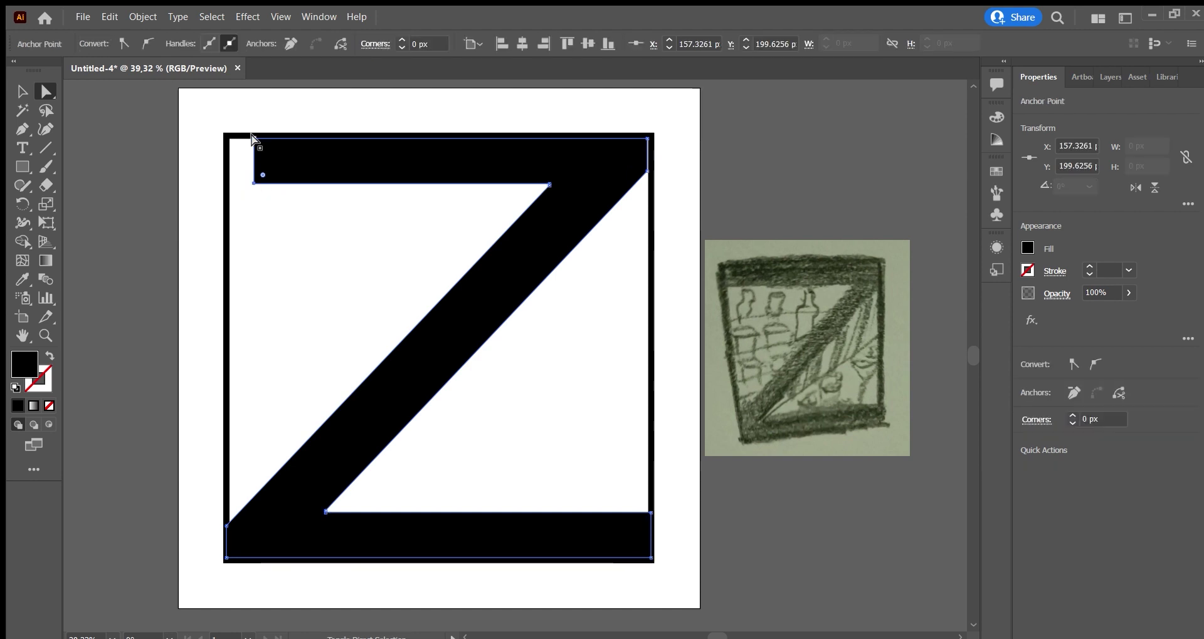
left_click(254, 138, "shift")
left_click_drag(254, 138, 226, 138)
left_click(647, 171)
key("ctrl+a")
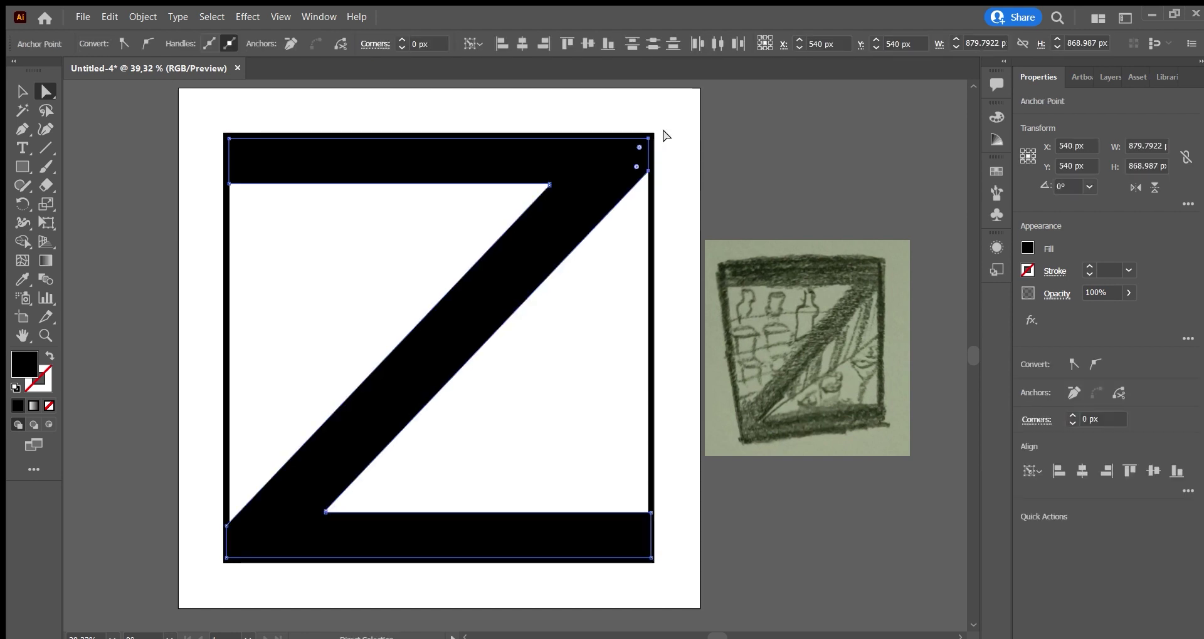
Paint a diagonal brush line across the lower area of the frame.
left_click(391, 495)
key("b")
left_click_drag(326, 516, 629, 353)
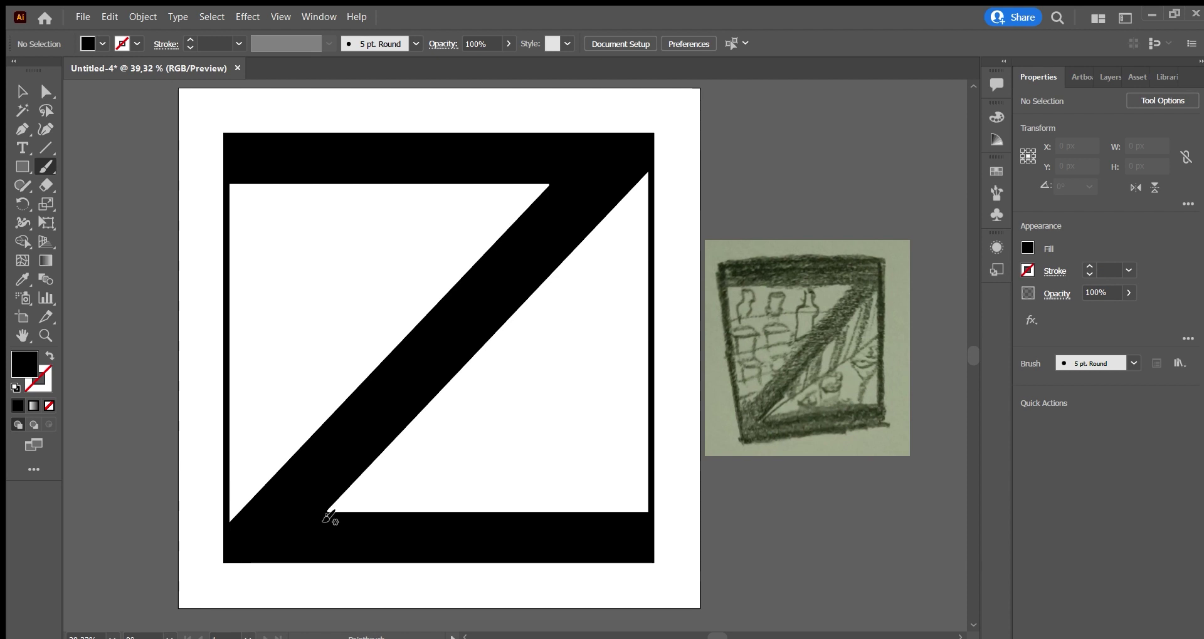
Paint the slanted shelf line and the first black vertical strokes below the Z's diagonal.
left_click_drag(322, 518, 644, 310)
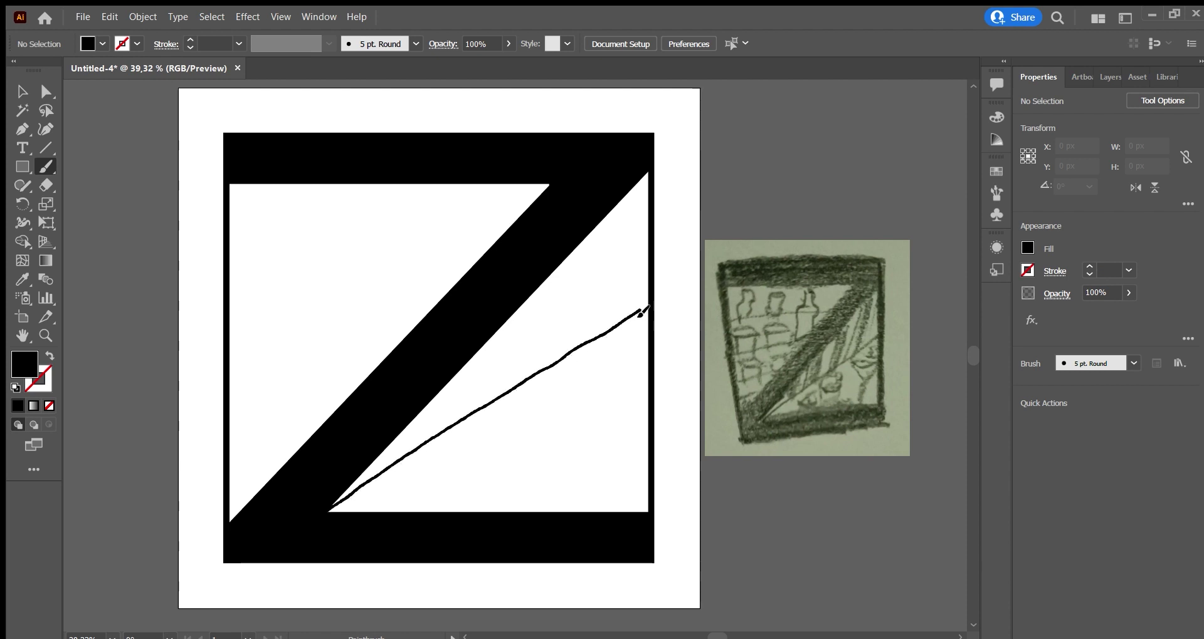
key("shift+x")
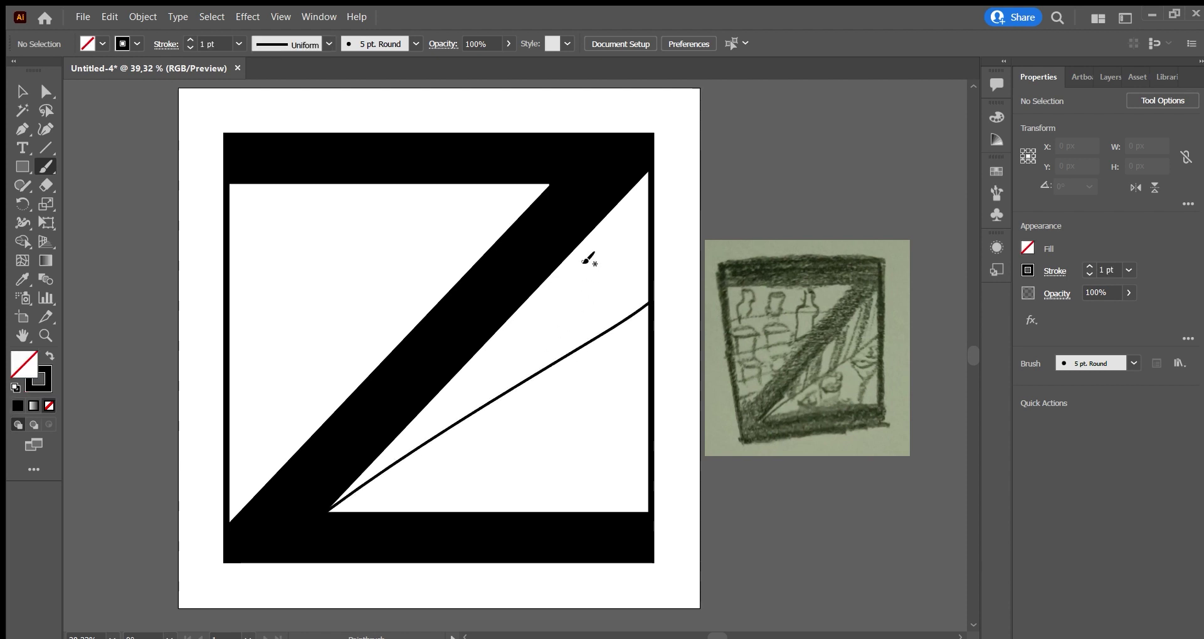
left_click_drag(609, 212, 592, 340)
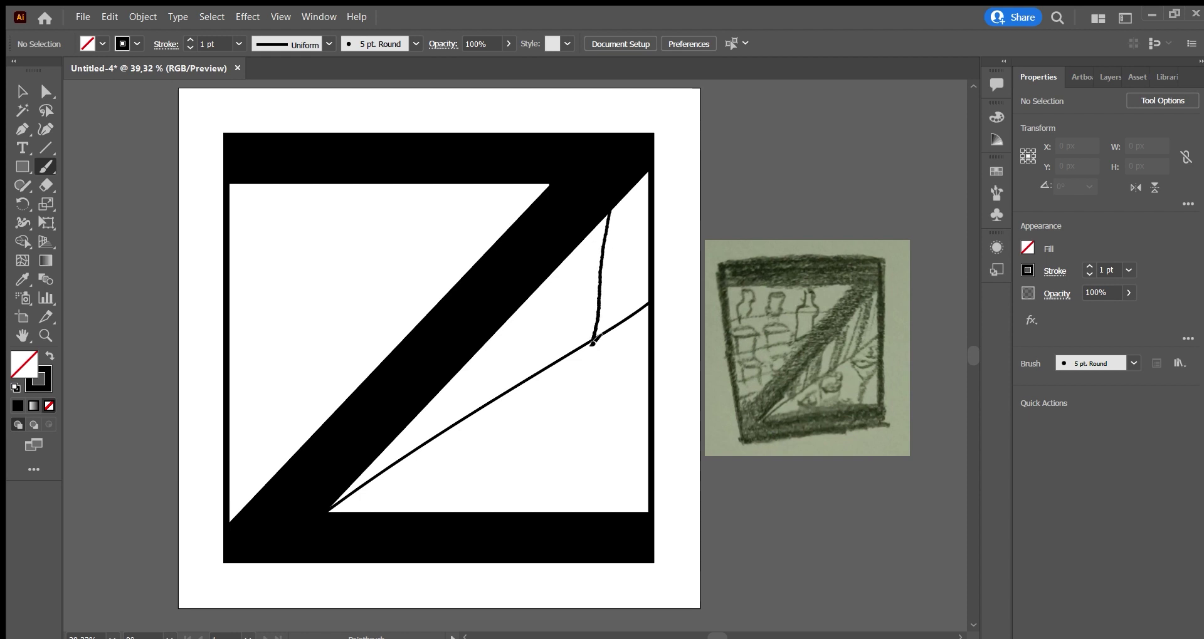
left_click_drag(623, 199, 608, 336)
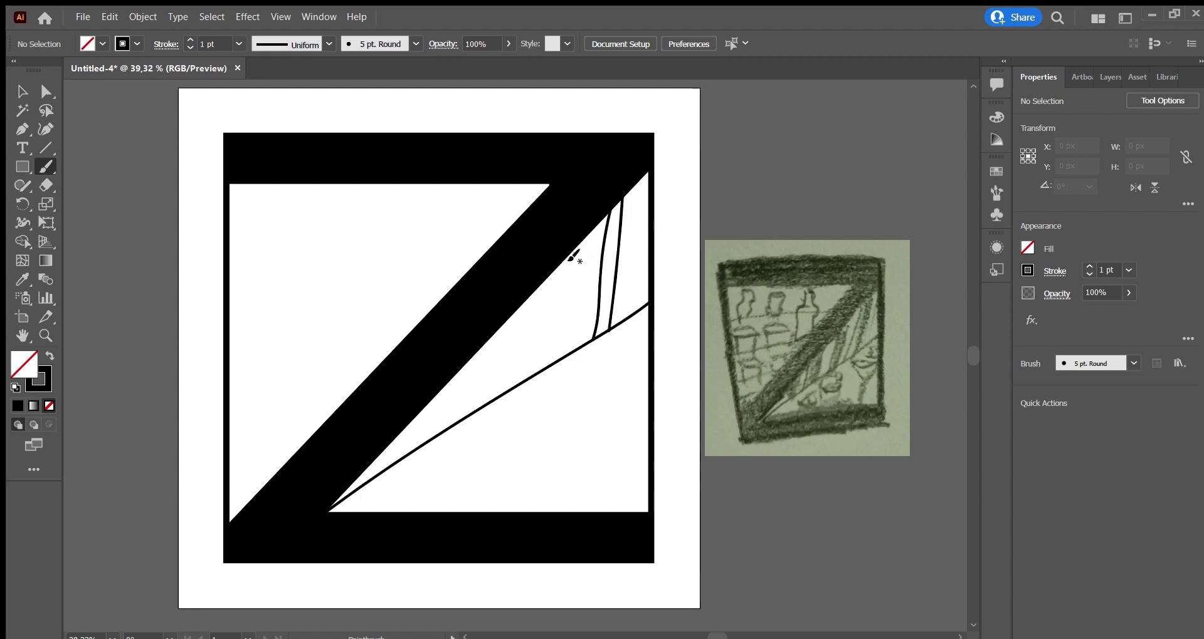
left_click_drag(563, 261, 550, 370)
left_click_drag(542, 282, 533, 375)
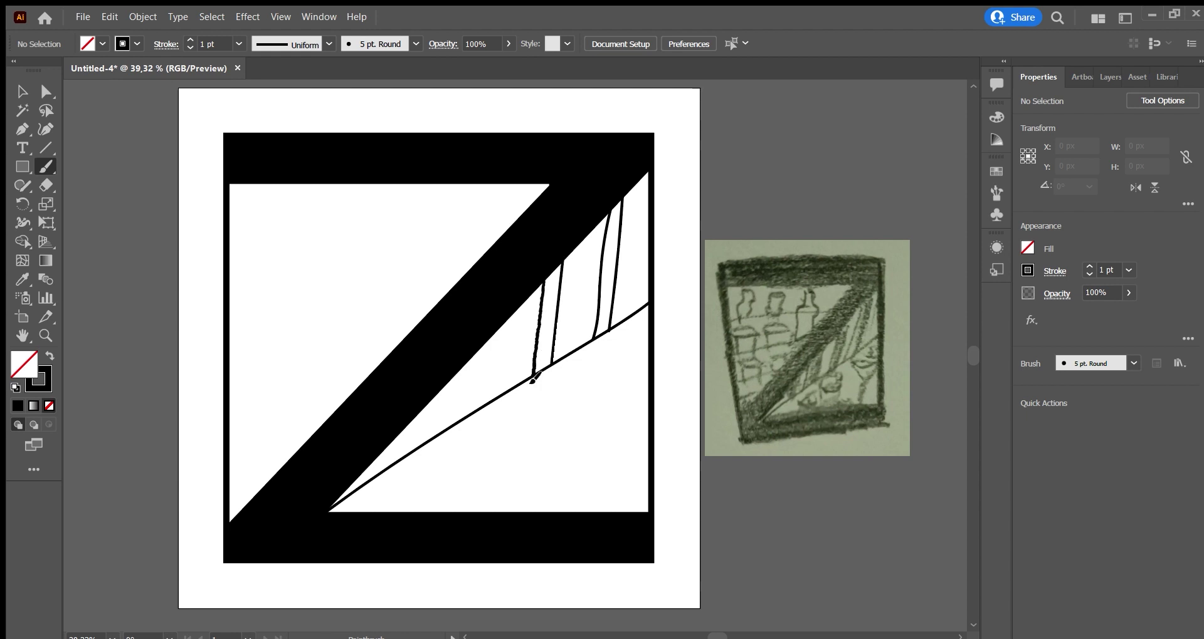
Add more vertical strokes toward the lower-left corner and a small oval at right.
left_click_drag(499, 327, 475, 420)
key("ctrl+z")
mouse_move(482, 346)
left_mouse_down()
mouse_move(471, 414)
mouse_move(436, 420)
mouse_move(434, 436)
left_mouse_up()
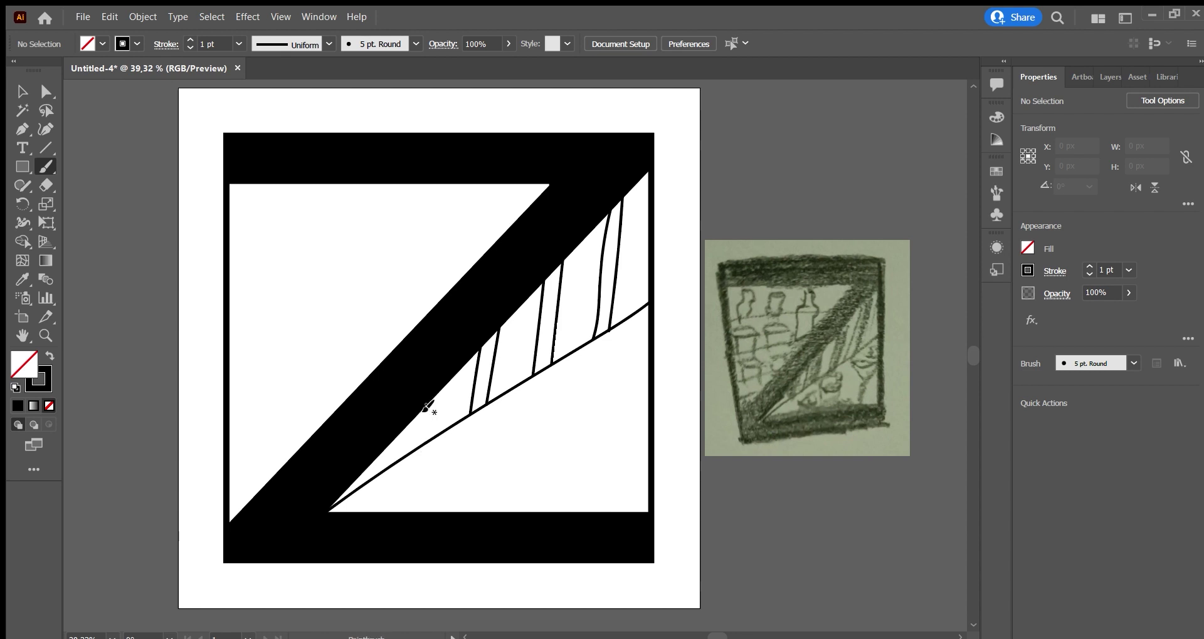
mouse_move(425, 406)
left_mouse_down()
mouse_move(419, 446)
mouse_move(382, 470)
left_mouse_up()
mouse_move(575, 424)
left_mouse_down()
mouse_move(617, 440)
mouse_move(575, 426)
mouse_move(631, 428)
mouse_move(621, 432)
left_mouse_up()
key("ctrl+z")
key("ctrl+z")
key("ctrl+z")
Draw a tall glass from the oval on the lower-right shelf.
left_click_drag(577, 429, 579, 425)
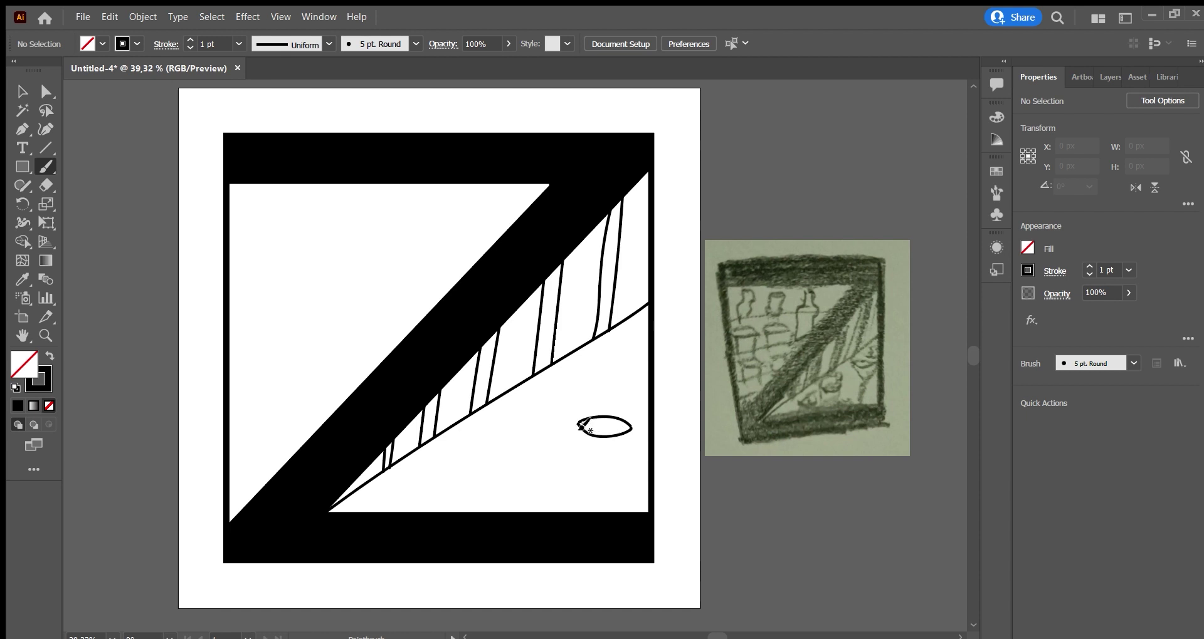
mouse_move(583, 426)
left_mouse_down()
mouse_move(627, 432)
mouse_move(595, 471)
left_mouse_up()
left_click_drag(629, 432, 600, 488)
key("ctrl+z")
key("ctrl+z")
left_click_drag(578, 426, 584, 496)
left_click_drag(630, 430, 595, 496)
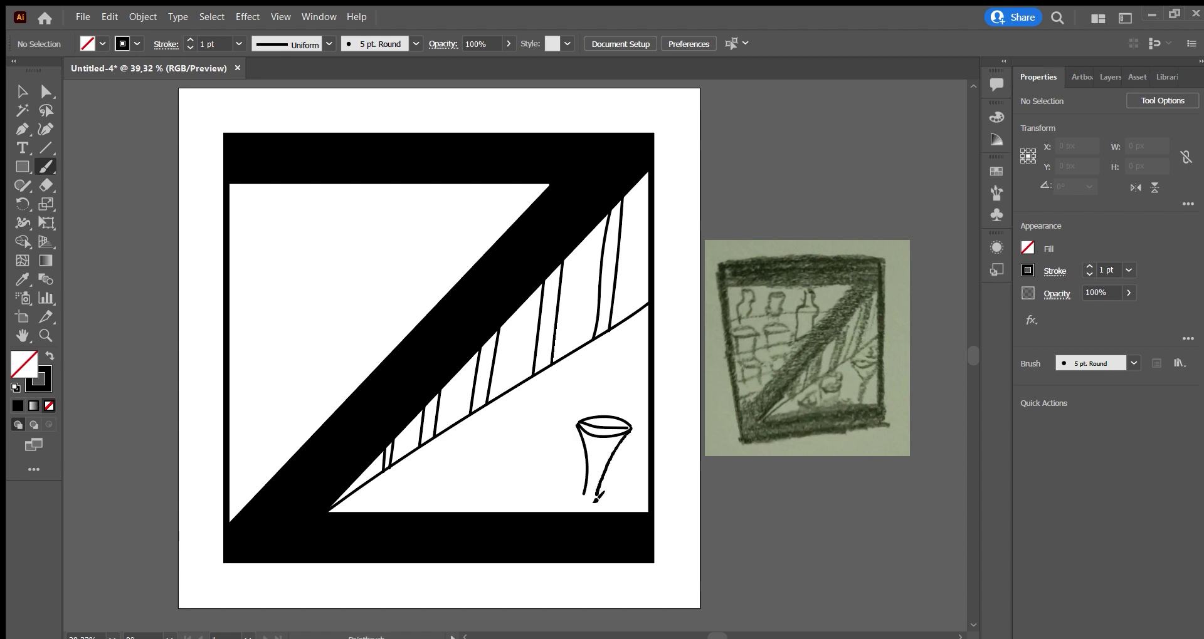
key("ctrl+z")
key("ctrl+z")
left_click_drag(578, 425, 587, 495)
left_click_drag(630, 429, 593, 496)
mouse_move(587, 499)
left_mouse_down()
mouse_move(600, 496)
mouse_move(607, 465)
left_mouse_up()
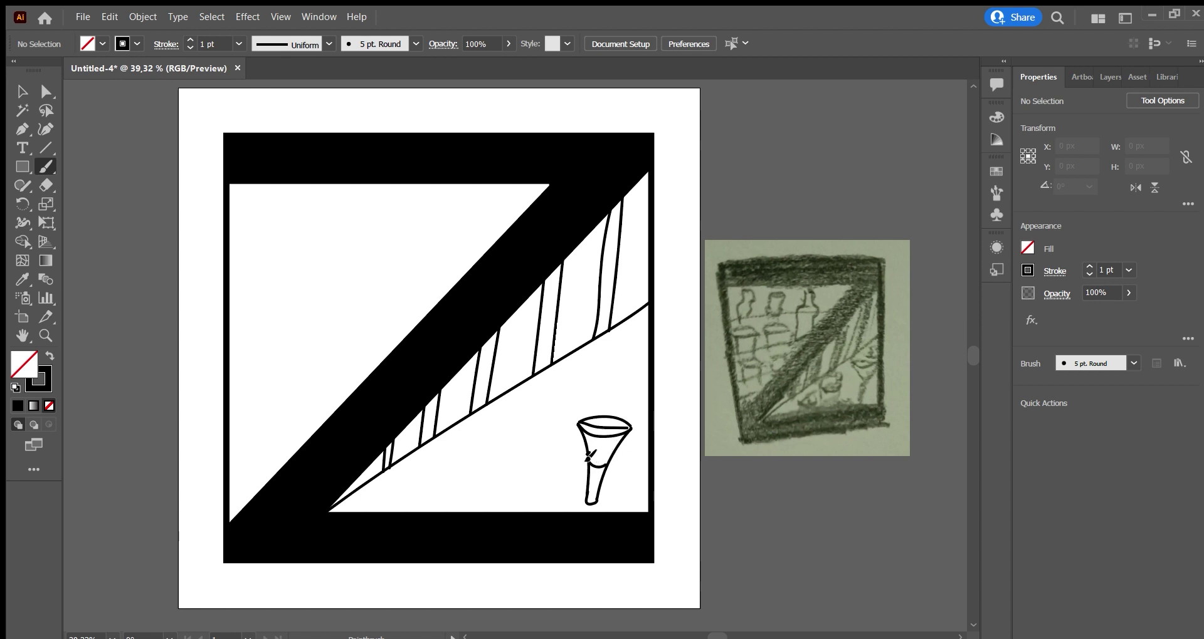
key("ctrl+z")
key("v")
Draw a tumbler with contents scribbled in its bottom beside the glass.
mouse_move(497, 462)
left_mouse_down()
mouse_move(537, 447)
mouse_move(497, 497)
left_mouse_up()
key("ctrl+z")
left_click_drag(497, 453, 498, 497)
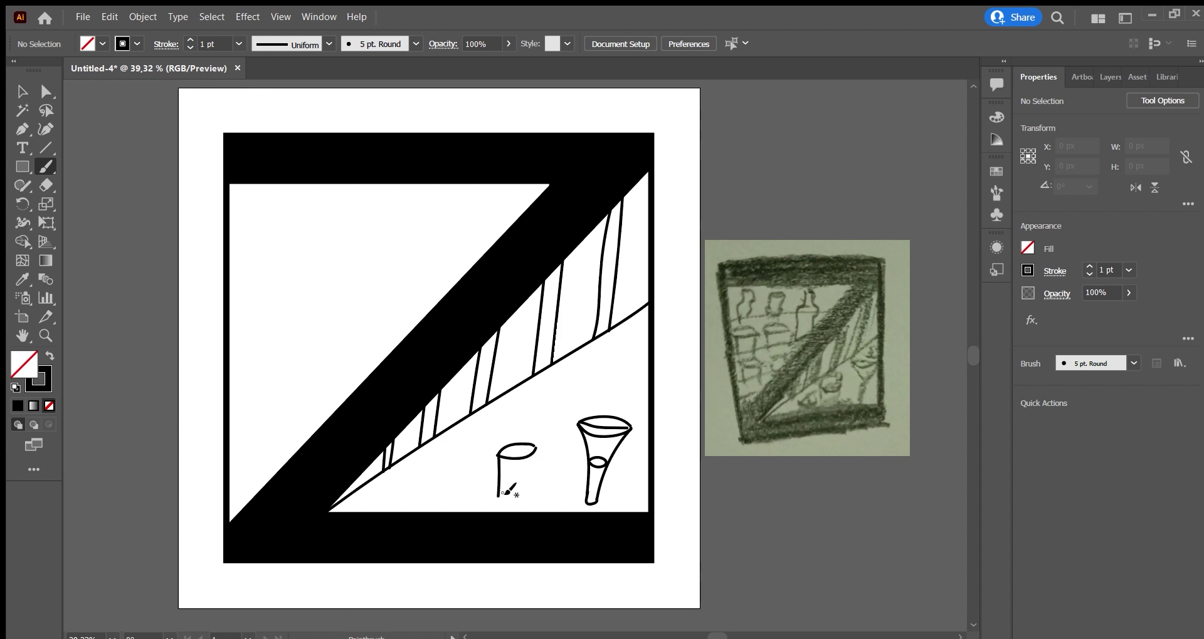
left_click_drag(535, 448, 530, 495)
key("ctrl+z")
left_click_drag(496, 497, 533, 496)
mouse_move(501, 499)
left_mouse_down()
mouse_move(527, 491)
mouse_move(525, 506)
left_mouse_up()
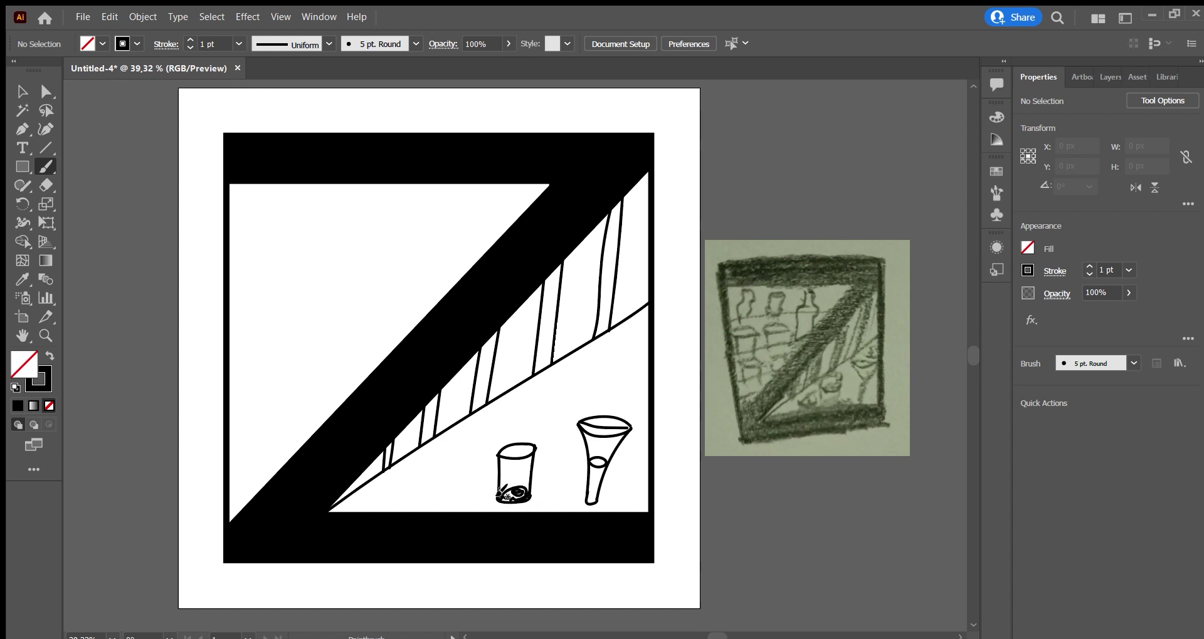
key("ctrl+z")
Draw a small box to the left of the tumbler.
left_click_drag(467, 493, 435, 490)
key("ctrl+z")
left_click_drag(430, 487, 467, 505)
mouse_move(428, 488)
left_mouse_down()
mouse_move(469, 506)
mouse_move(454, 517)
mouse_move(467, 507)
left_mouse_up()
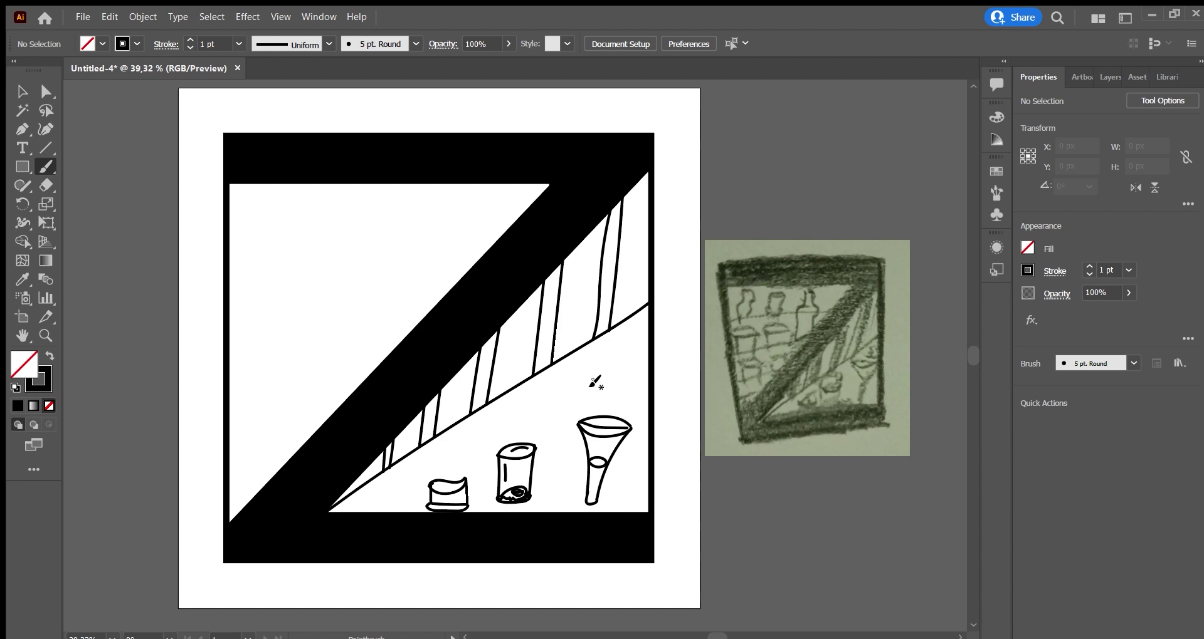
Draw a cheese wedge and dot holes into it.
left_click_drag(590, 386, 620, 378)
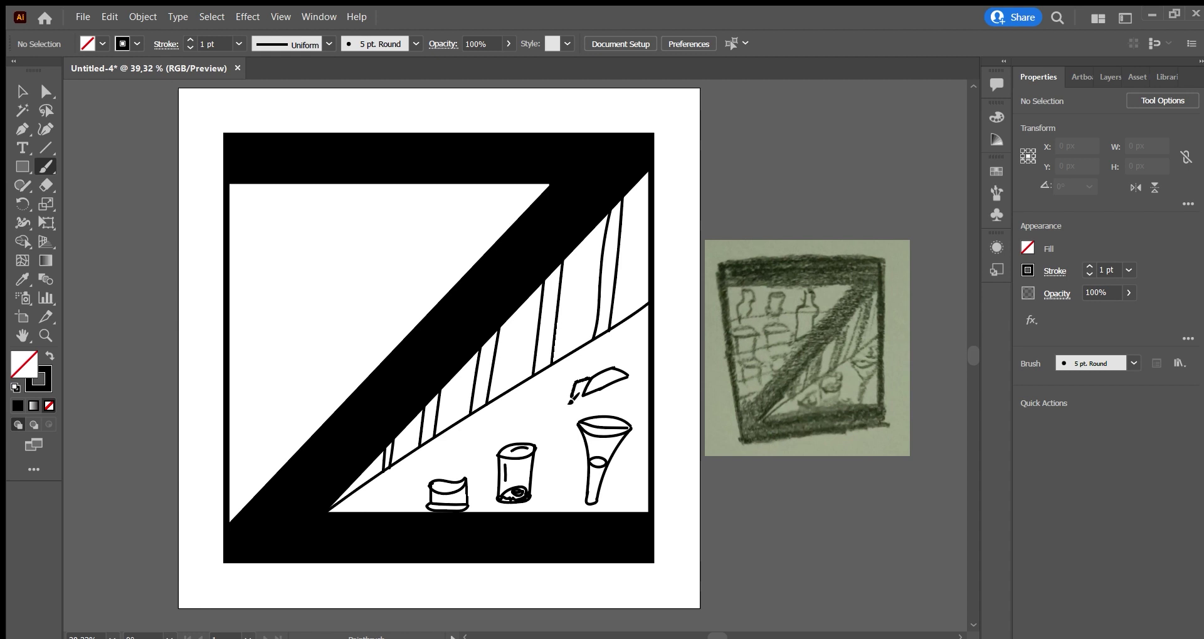
mouse_move(592, 375)
left_mouse_down()
mouse_move(594, 387)
mouse_move(605, 365)
mouse_move(622, 379)
left_mouse_up()
left_click(598, 380)
left_click(611, 377)
left_click(583, 389)
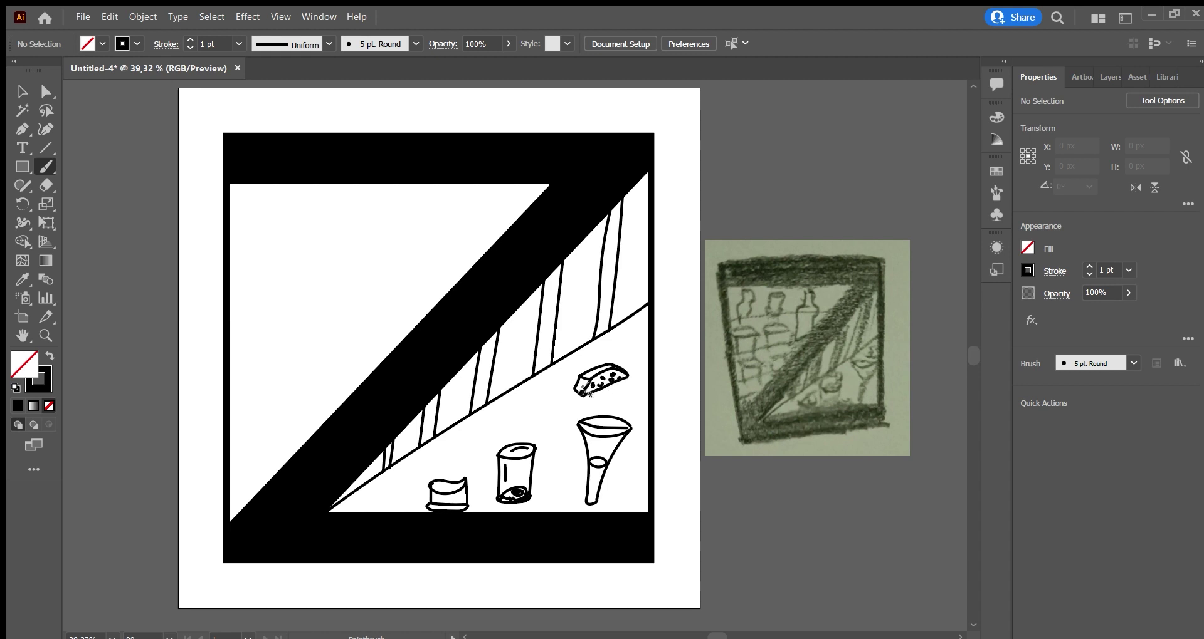
left_click(605, 374)
Paint three horizontal shelf lines in the upper-left area.
left_click_drag(231, 254, 442, 239)
key("ctrl+z")
left_click_drag(229, 238, 504, 235)
left_click_drag(227, 324, 424, 318)
left_click_drag(240, 411, 348, 397)
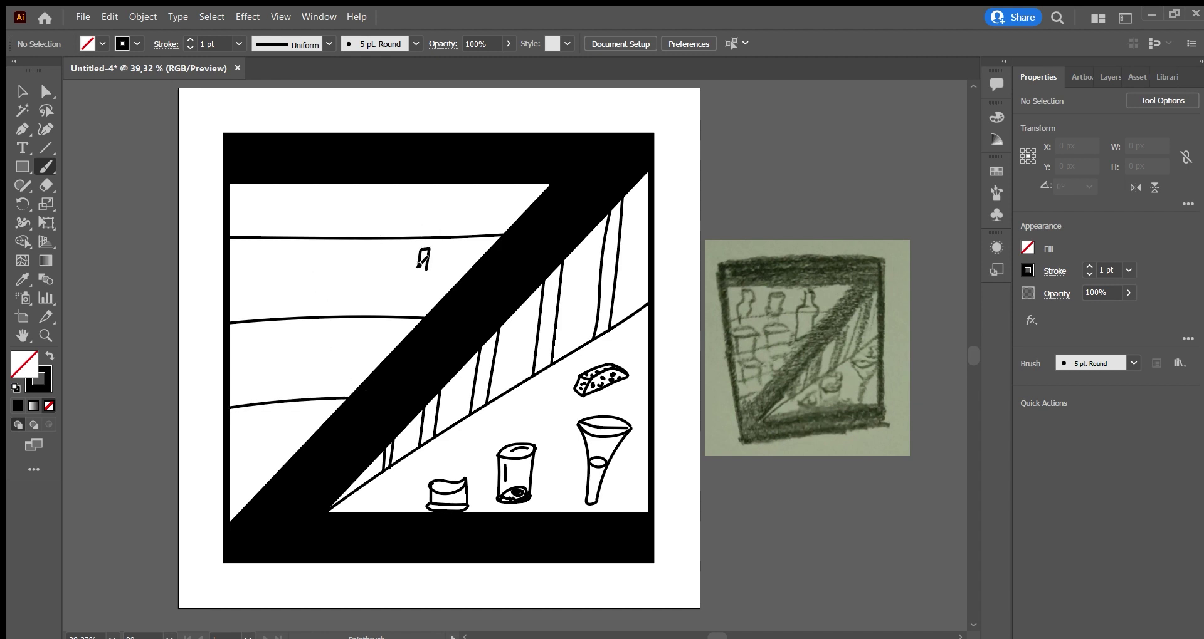
Outline a bottle with its neck on the upper shelf.
left_click_drag(406, 293, 431, 274)
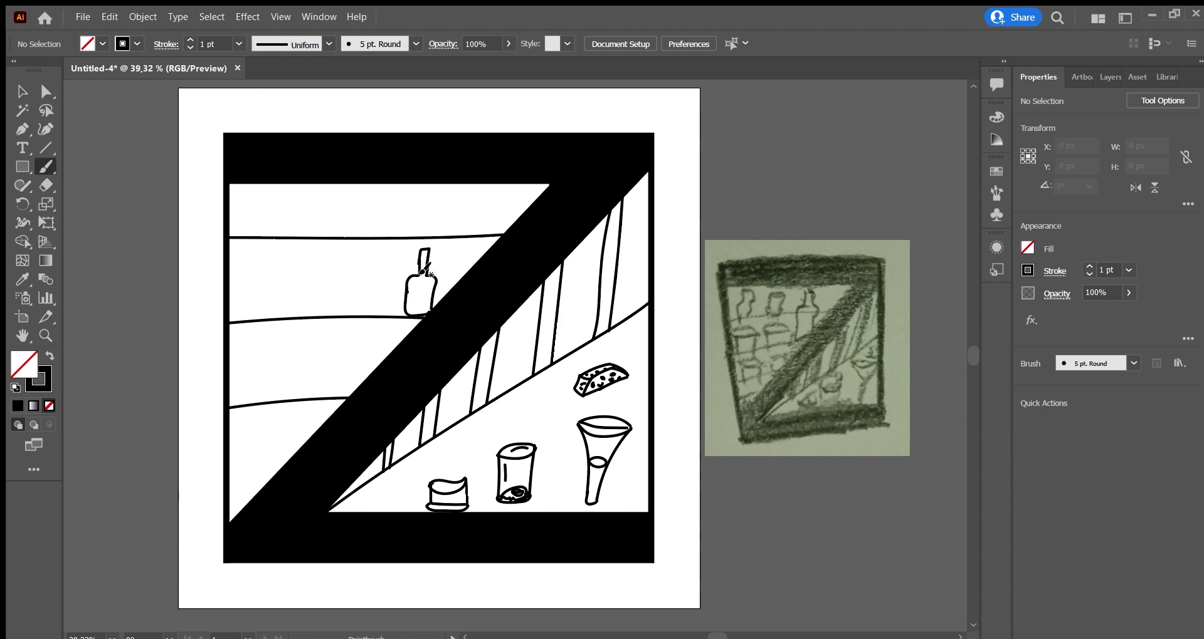
left_click_drag(421, 258, 427, 258)
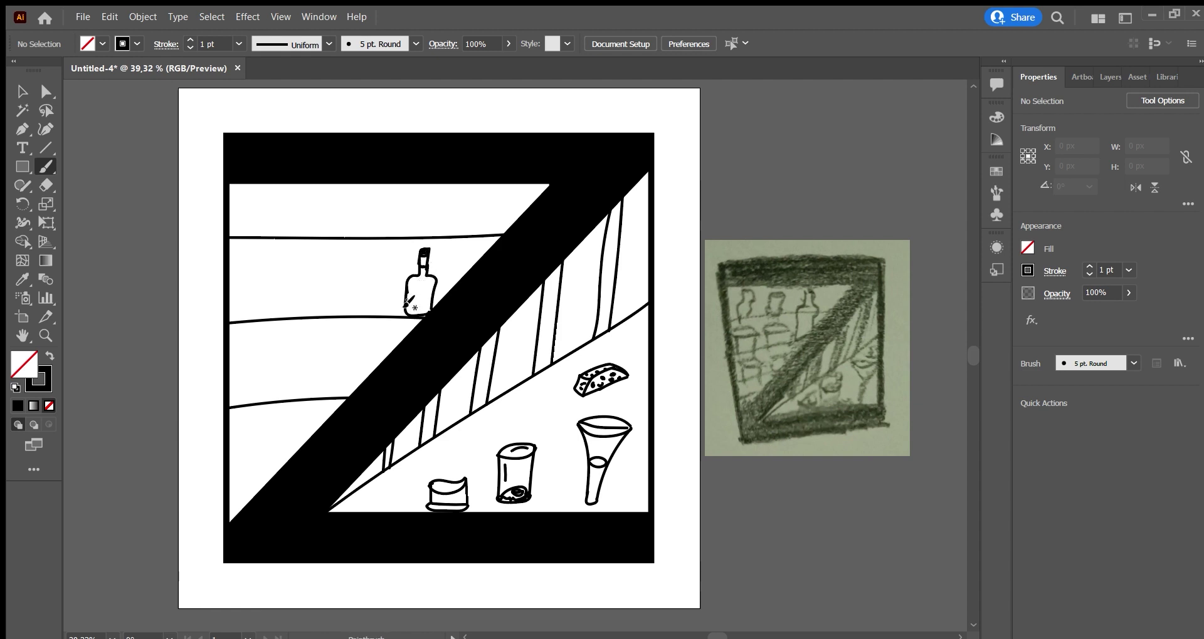
key("ctrl+z")
Draw a cylinder jar and a tall bottle outline at the shelf's left end.
mouse_move(349, 281)
left_mouse_down()
mouse_move(395, 267)
mouse_move(346, 270)
mouse_move(376, 266)
mouse_move(357, 273)
mouse_move(370, 308)
left_mouse_up()
key("ctrl+z")
key("ctrl+z")
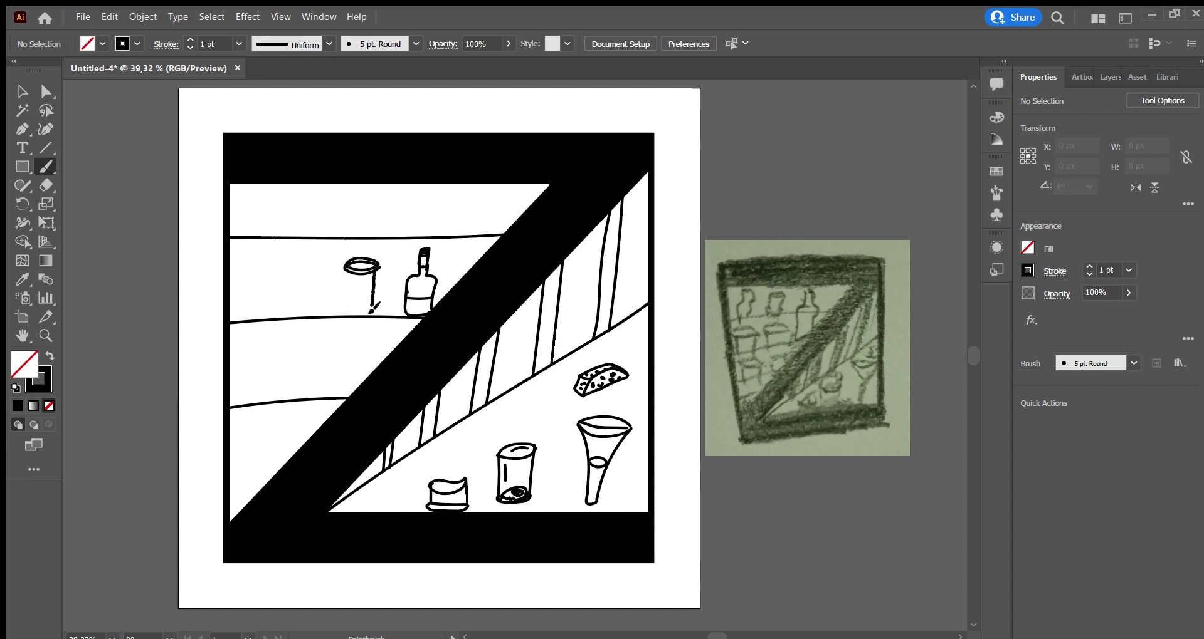
key("ctrl+z")
mouse_move(344, 265)
left_mouse_down()
mouse_move(370, 317)
mouse_move(374, 307)
left_mouse_up()
key("ctrl+z")
left_click_drag(340, 314, 351, 314)
left_click_drag(378, 269, 373, 317)
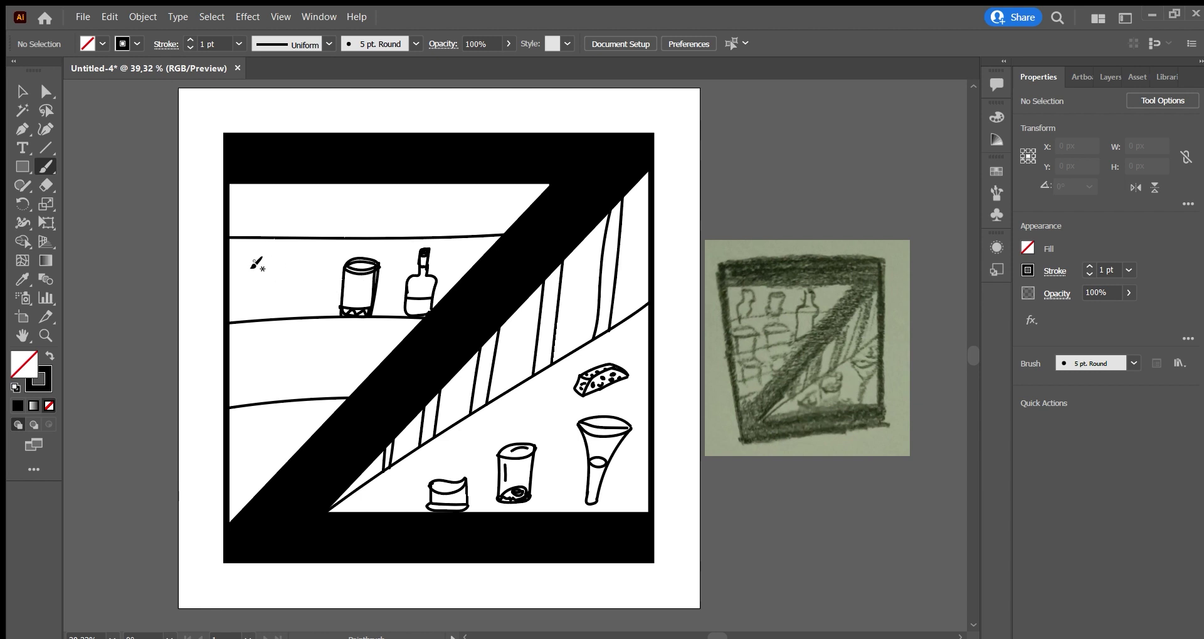
left_click_drag(251, 261, 246, 320)
left_click_drag(251, 262, 278, 319)
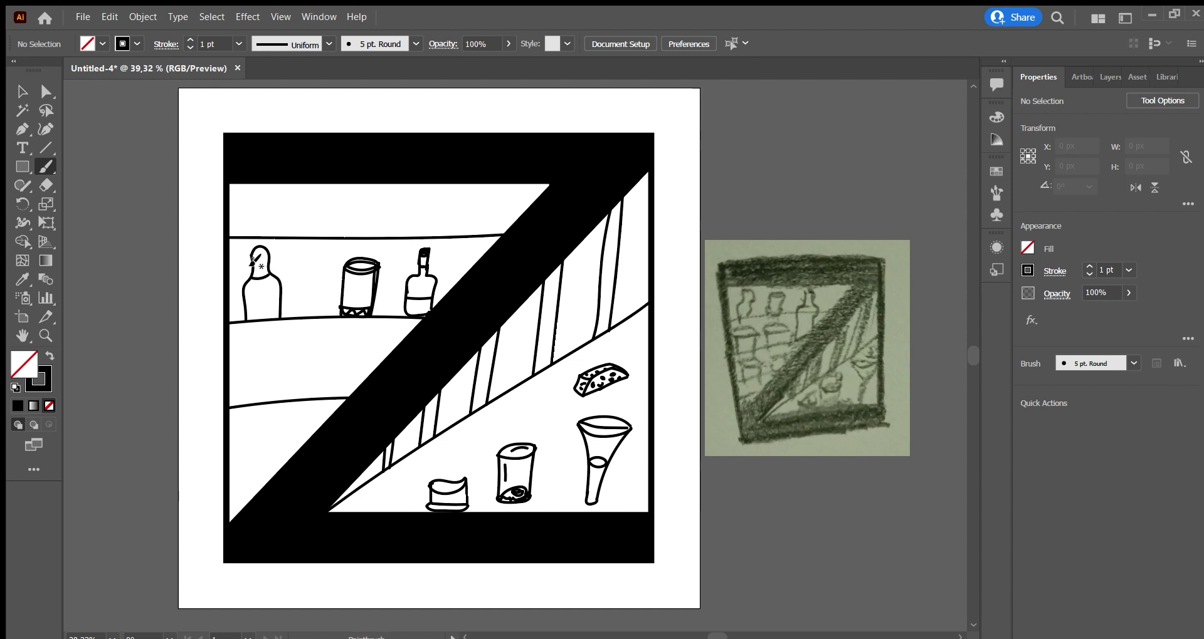
Add label lines, a neck stroke and cap detail to the left bottle.
left_click_drag(249, 300, 280, 280)
mouse_move(254, 293)
left_mouse_down()
mouse_move(267, 297)
mouse_move(264, 317)
mouse_move(274, 305)
left_mouse_up()
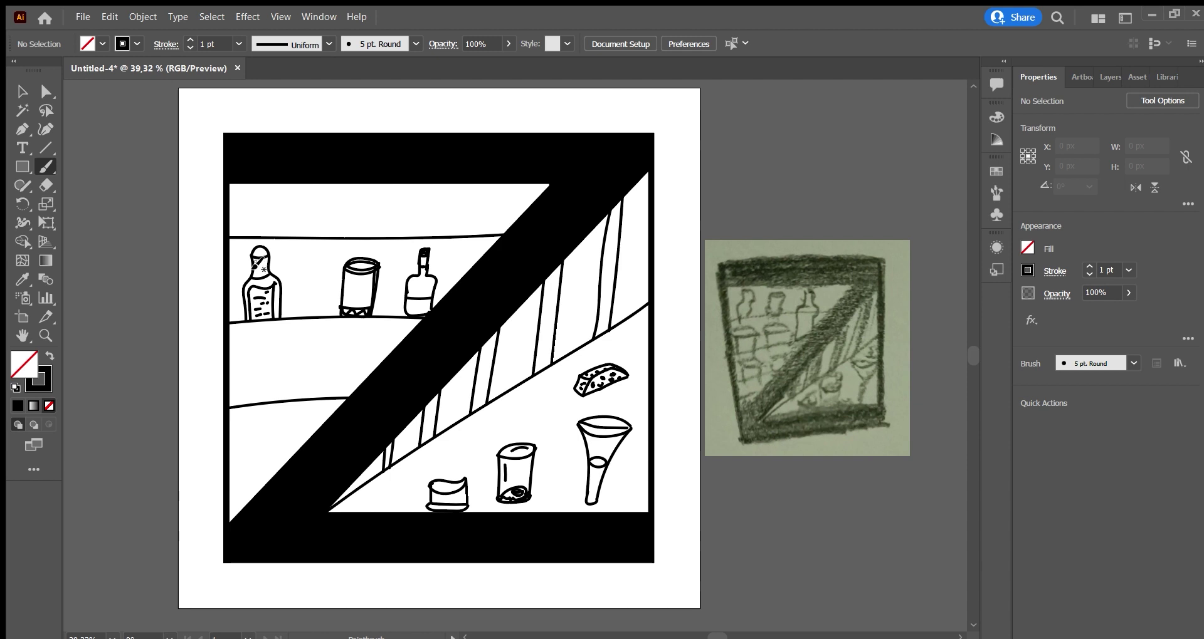
left_click_drag(257, 262, 259, 278)
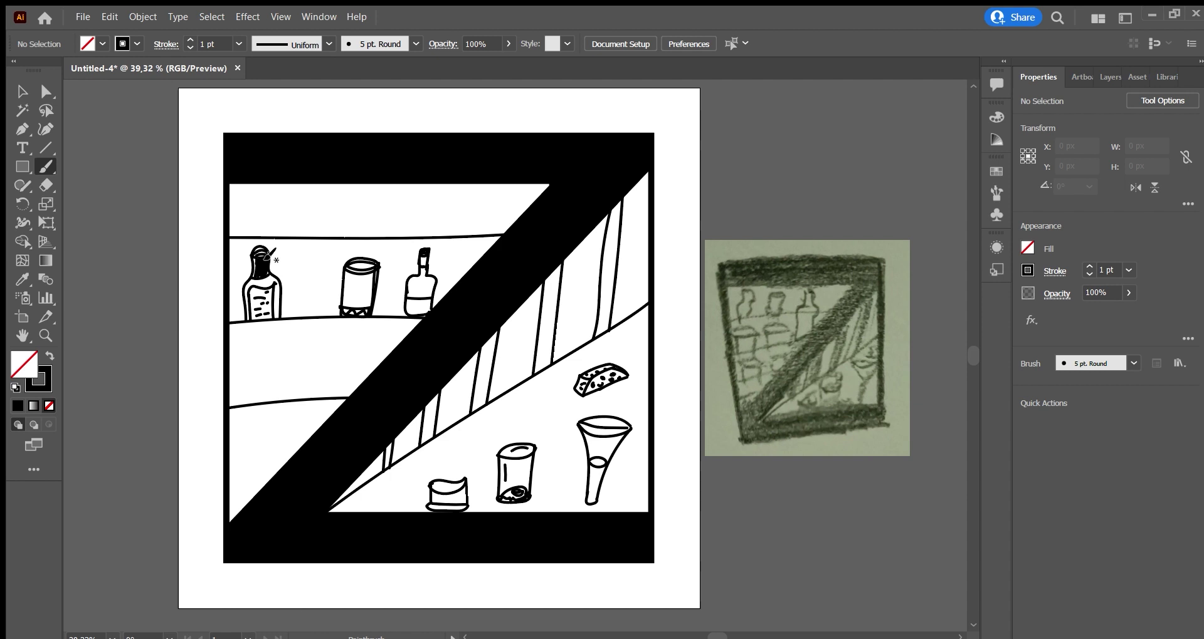
left_click_drag(268, 256, 260, 255)
Sketch a folded-top bag on the middle shelf.
left_click_drag(239, 356, 239, 407)
key("ctrl+z")
mouse_move(239, 356)
left_mouse_down()
mouse_move(240, 389)
mouse_move(254, 359)
mouse_move(242, 355)
left_mouse_up()
key("ctrl+z")
left_click_drag(235, 348, 238, 407)
left_click_drag(270, 366, 270, 388)
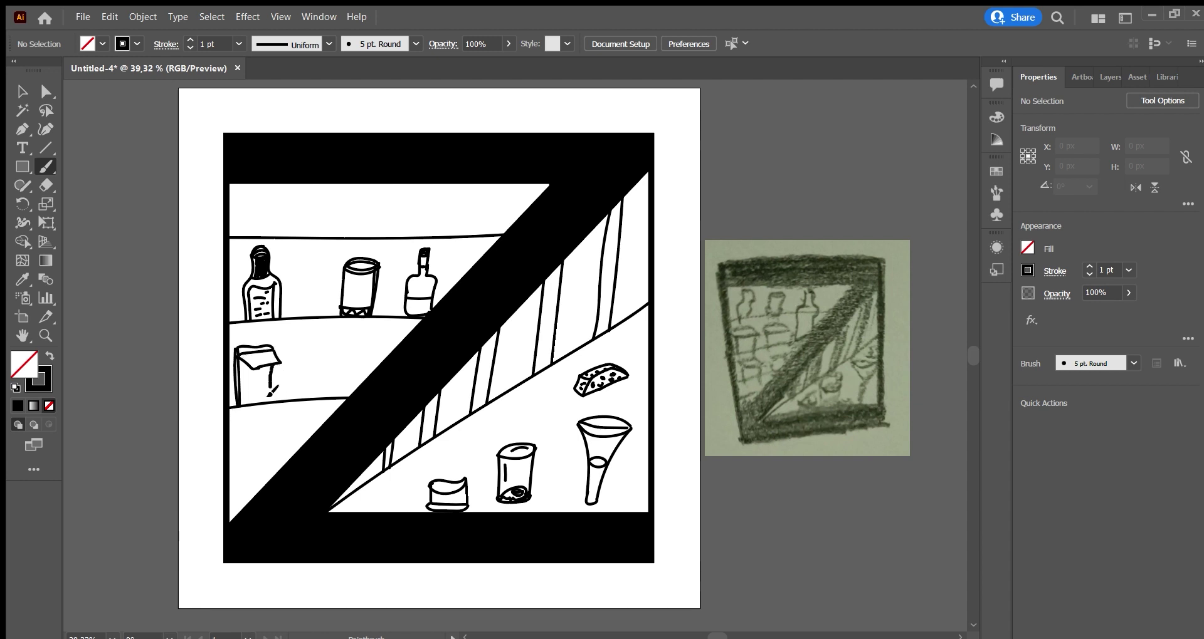
Draw a framed box beside the bag and a tall box next to the Z band.
mouse_move(302, 351)
left_mouse_down()
mouse_move(301, 389)
mouse_move(342, 352)
mouse_move(331, 342)
mouse_move(359, 343)
mouse_move(334, 396)
left_mouse_up()
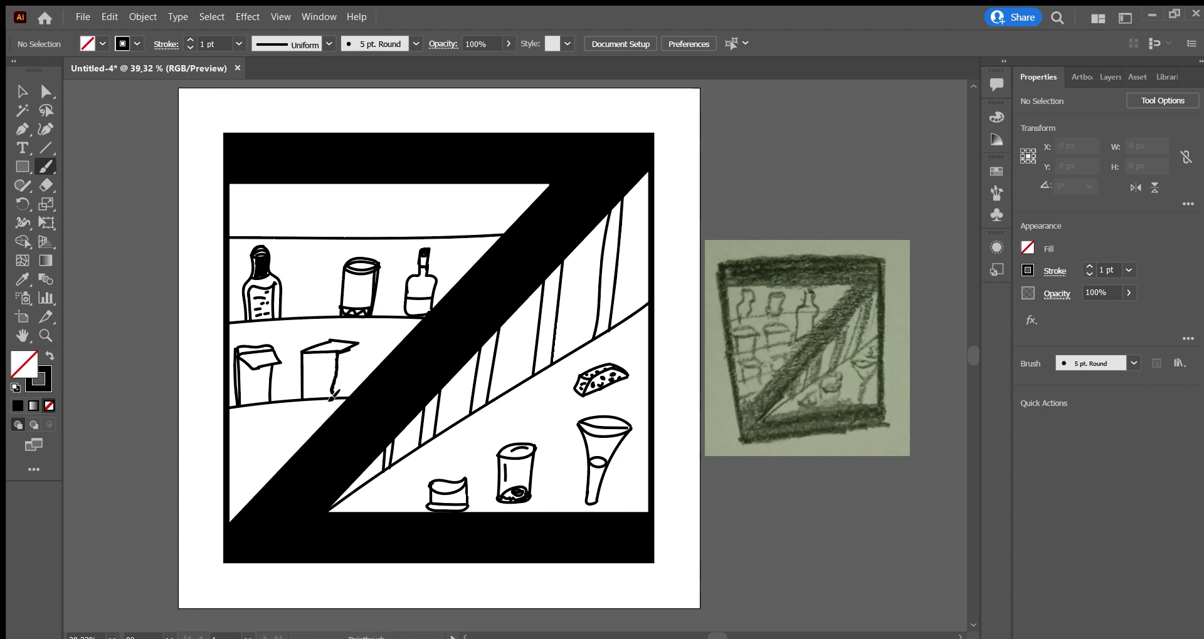
key("ctrl+z")
left_click_drag(341, 355, 342, 400)
left_click_drag(308, 362, 309, 399)
mouse_move(308, 358)
left_mouse_down()
mouse_move(338, 401)
mouse_move(325, 377)
mouse_move(326, 390)
mouse_move(307, 376)
mouse_move(308, 398)
mouse_move(339, 362)
mouse_move(339, 395)
left_mouse_up()
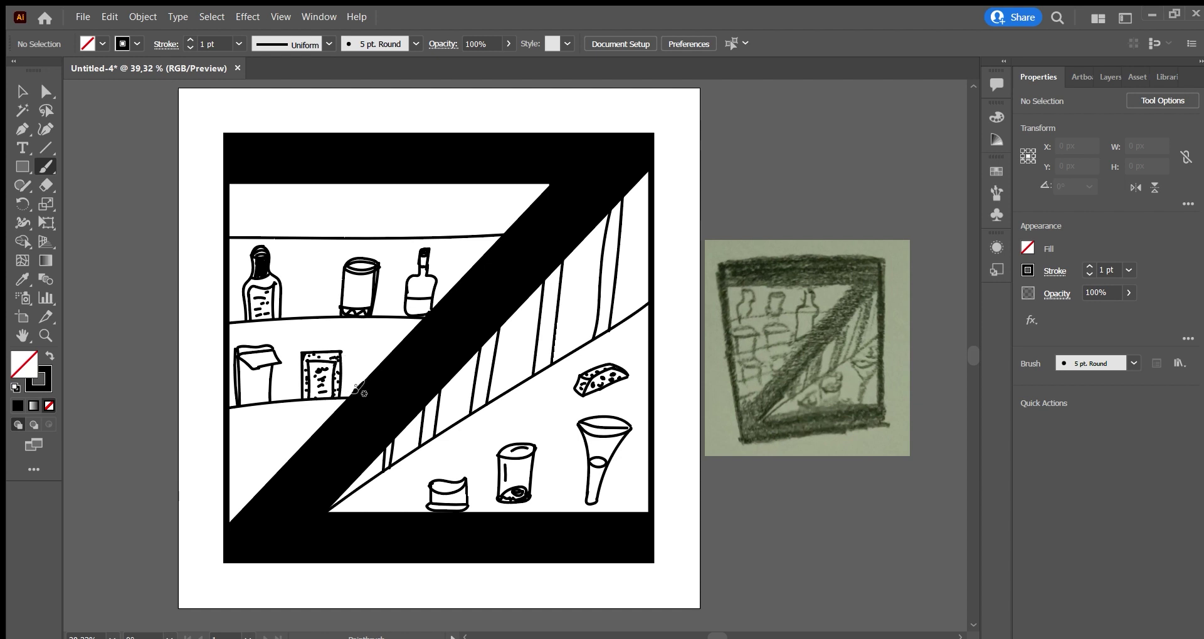
mouse_move(354, 396)
left_mouse_down()
mouse_move(390, 346)
mouse_move(357, 385)
mouse_move(388, 365)
left_mouse_up()
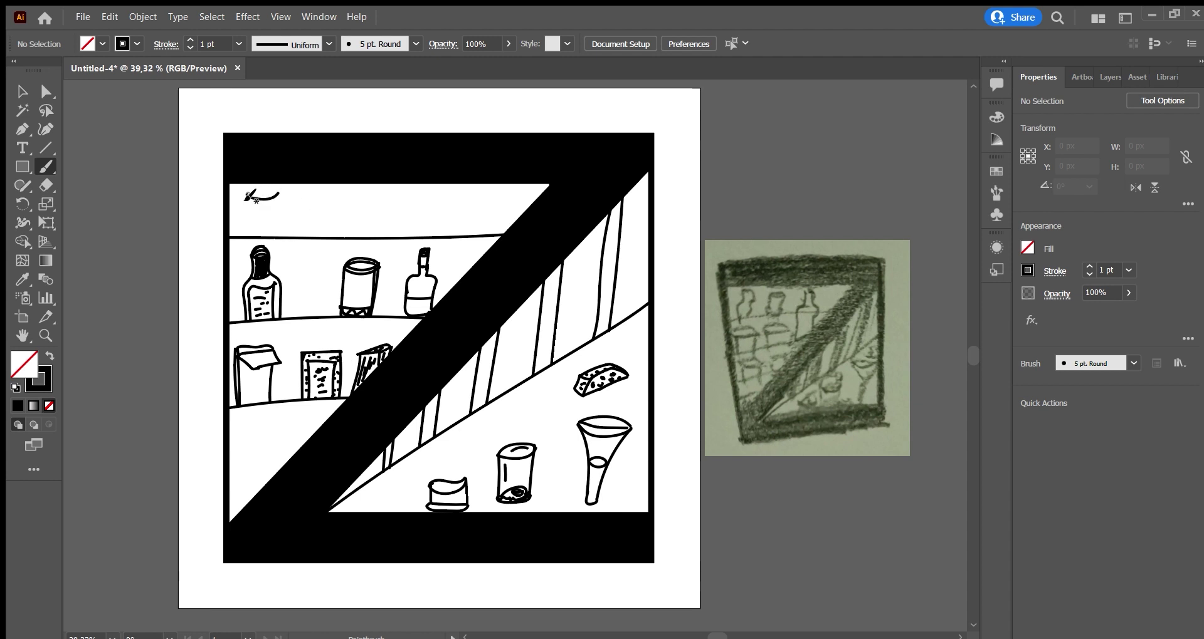
Draw a glass on the top shelf.
mouse_move(251, 199)
left_mouse_down()
mouse_move(260, 204)
mouse_move(245, 237)
left_mouse_up()
mouse_move(277, 196)
left_mouse_down()
mouse_move(277, 237)
mouse_move(253, 230)
left_mouse_up()
key("ctrl+z")
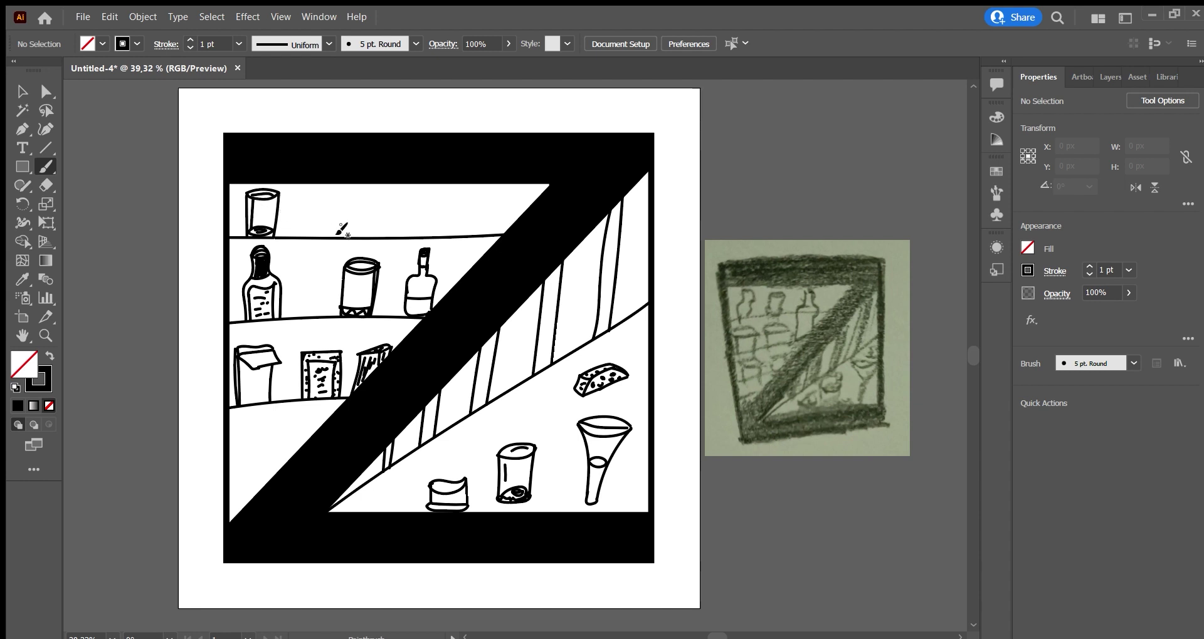
mouse_move(251, 212)
left_mouse_down()
mouse_move(252, 229)
mouse_move(345, 237)
left_mouse_up()
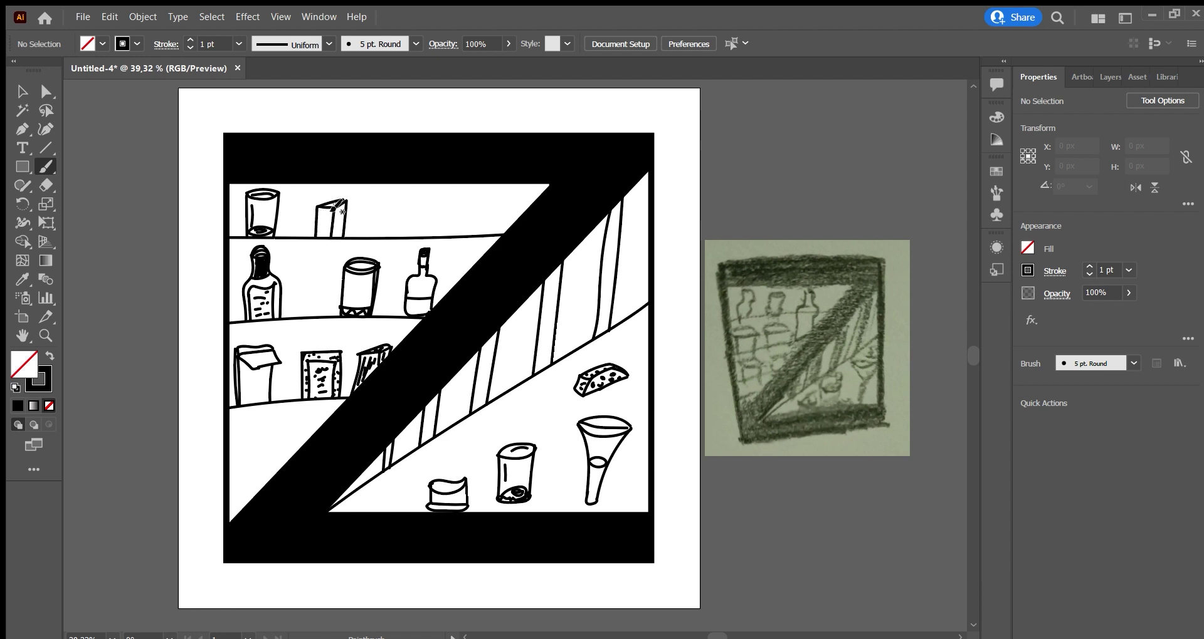
Close the carton's top face and draw the first egg beside it.
key("ctrl+z")
key("ctrl+z")
left_click_drag(316, 205, 345, 201)
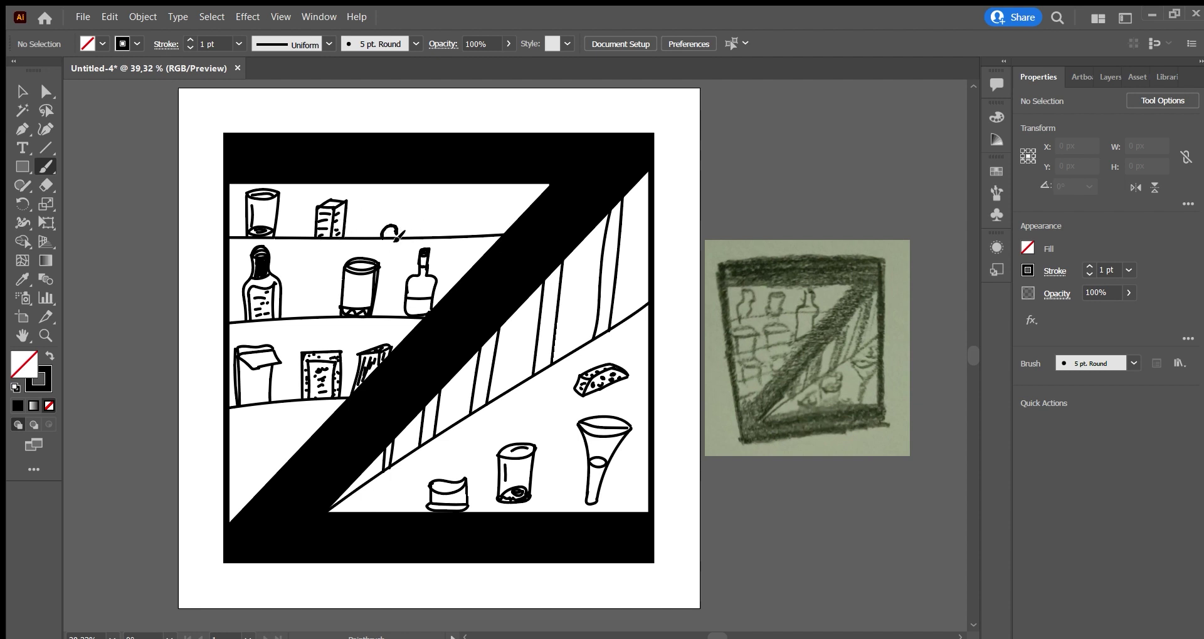
left_click_drag(374, 235, 386, 229)
key("ctrl+z")
Duplicate the egg into a row of five, then copy the row up as a second layer.
key("c")
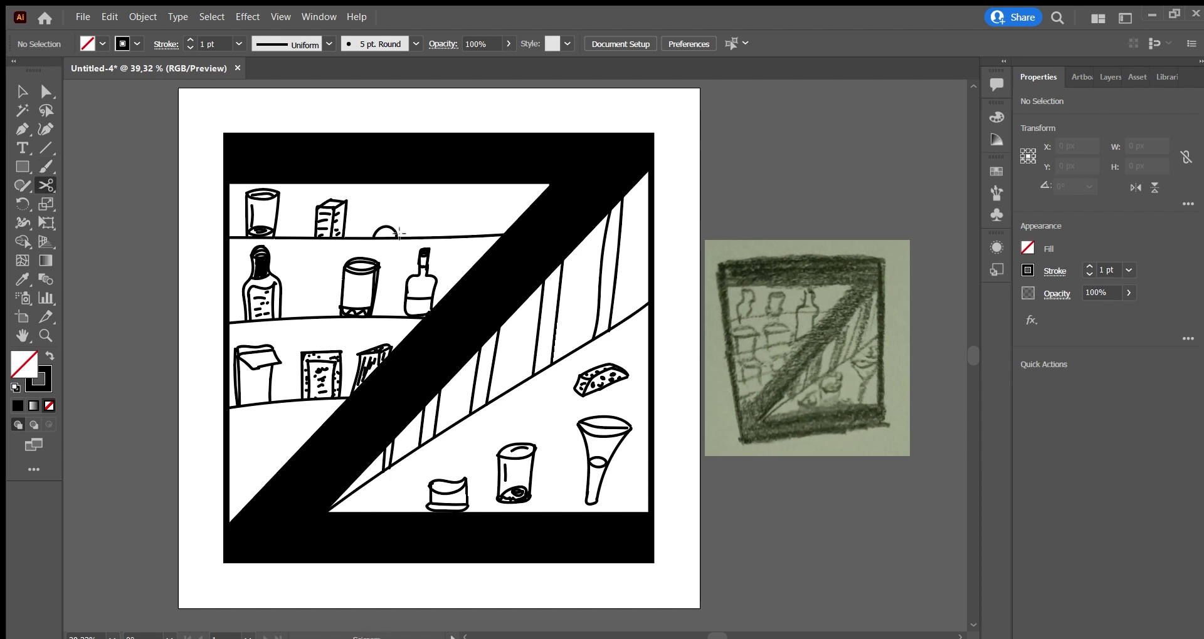
key("v")
left_click(390, 234)
key("ctrl+d")
key("ctrl+d")
mouse_move(394, 227)
left_mouse_down()
mouse_move(489, 245)
mouse_move(431, 229)
left_mouse_up()
key("ctrl+d")
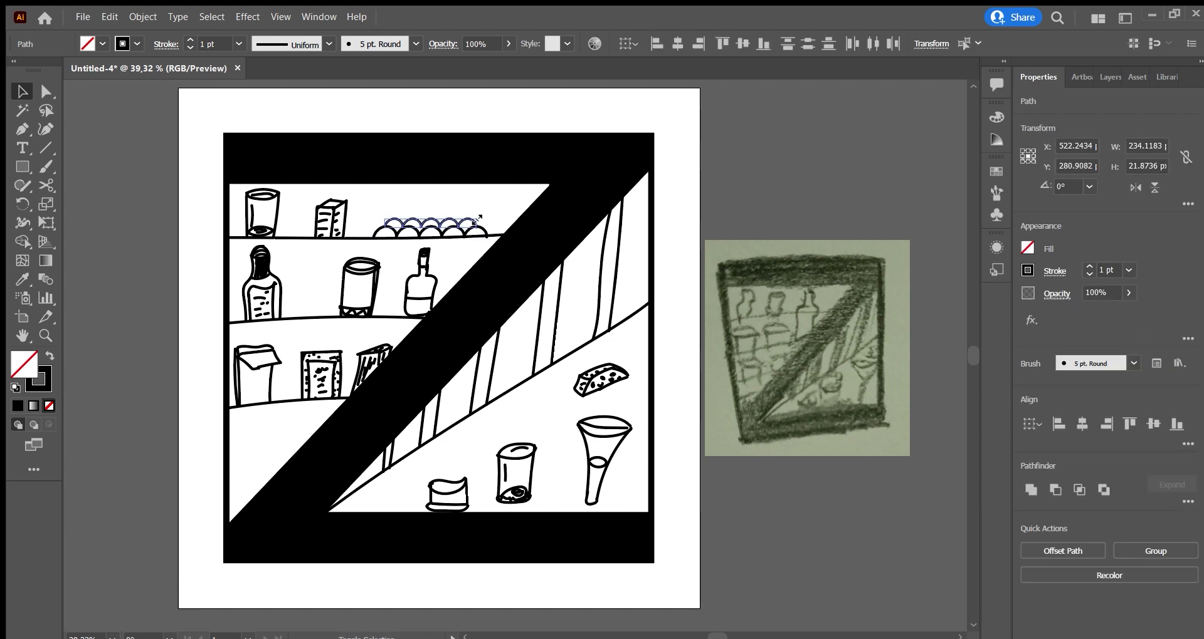
left_click_drag(432, 229, 432, 233)
left_click(408, 216)
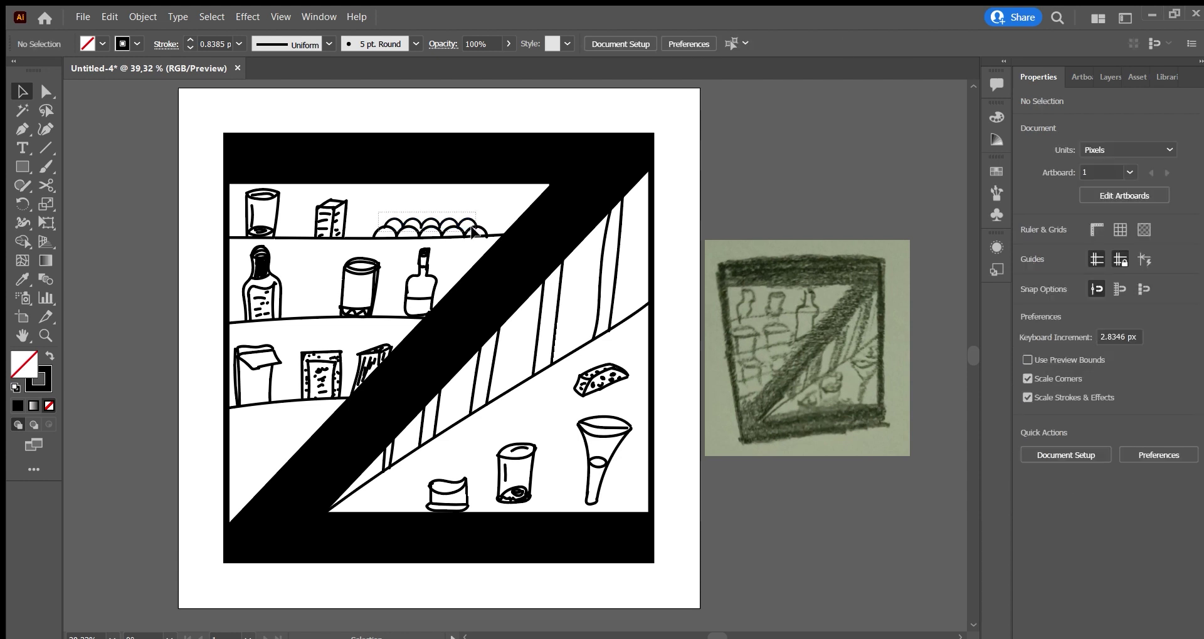
left_click(408, 223)
mouse_move(432, 229)
left_mouse_down()
mouse_move(432, 217)
mouse_move(472, 223)
mouse_move(488, 212)
mouse_move(490, 232)
left_mouse_up()
left_click(486, 205)
key("b")
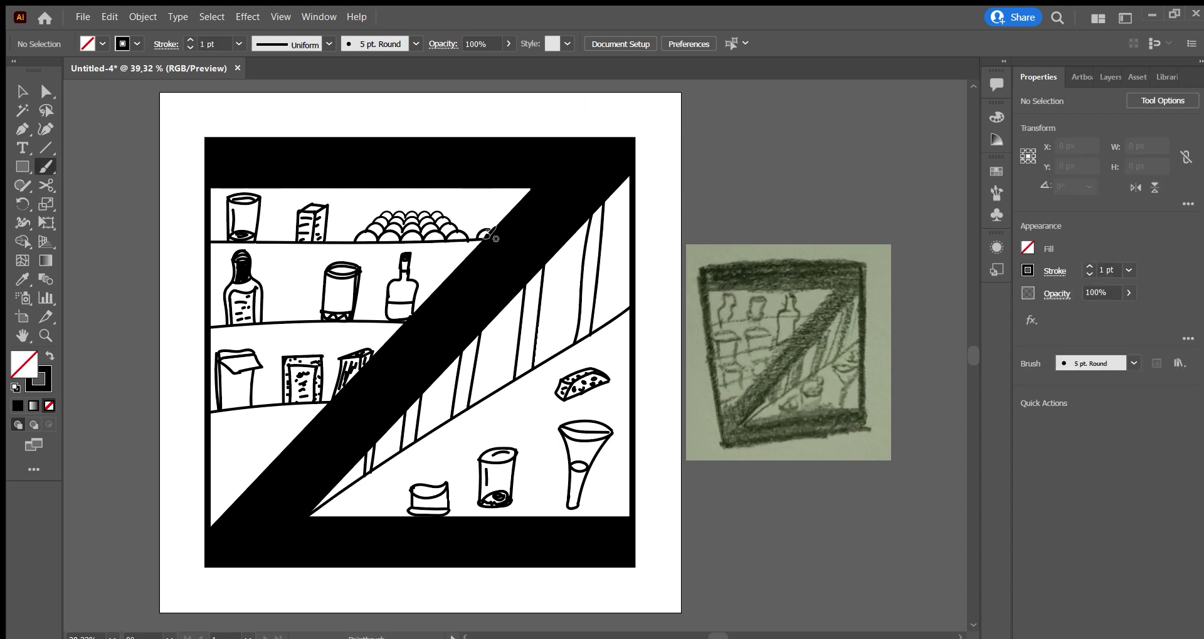
Draw a sprig-like item beside the eggs.
key("ctrl+z")
left_click_drag(480, 223, 496, 225)
key("ctrl+z")
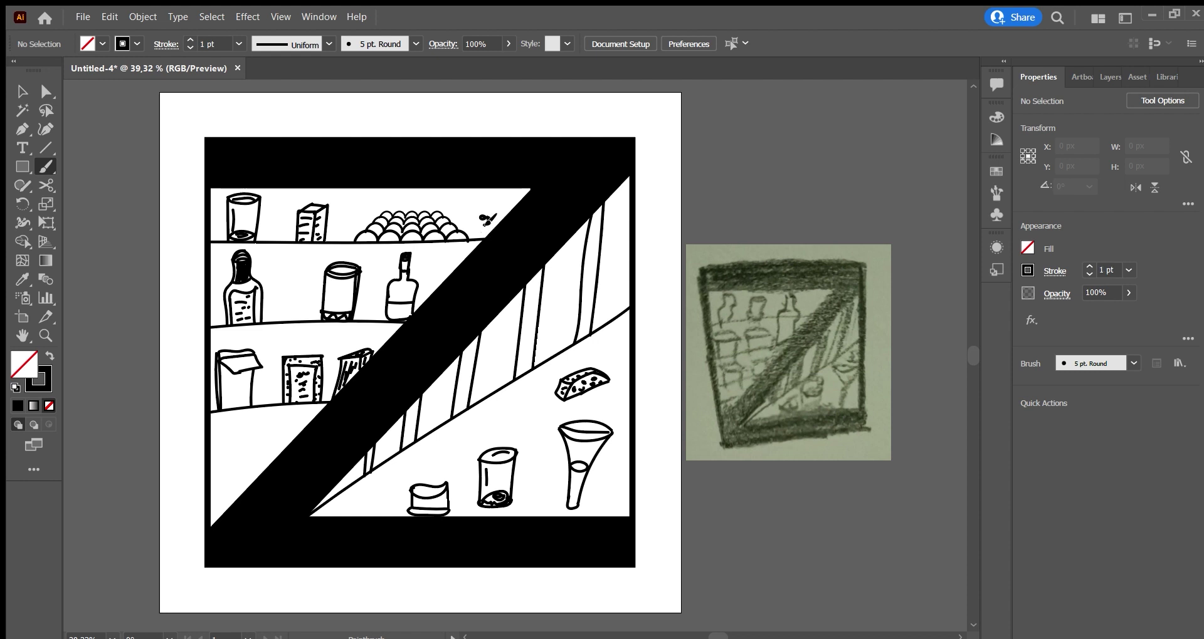
key("ctrl+z")
left_click_drag(482, 218, 488, 238)
Add a lower-left shelf line with a dotted bag on it.
left_click_drag(209, 467, 276, 457)
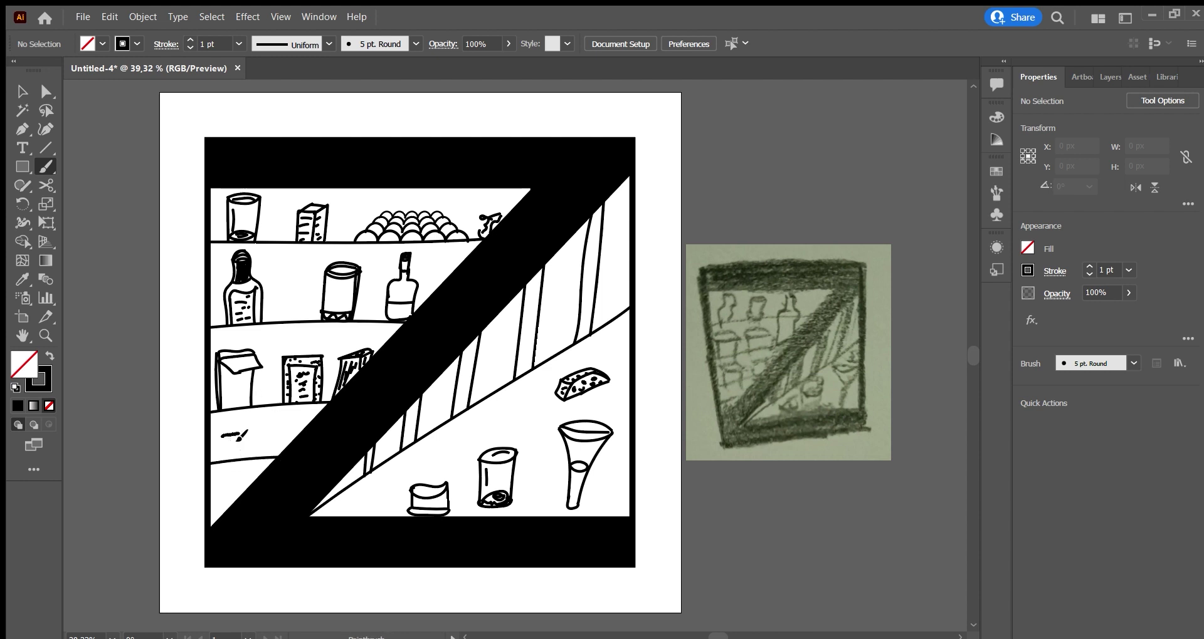
mouse_move(256, 433)
left_mouse_down()
mouse_move(222, 461)
mouse_move(246, 439)
left_mouse_up()
left_click(229, 439)
left_click(239, 439)
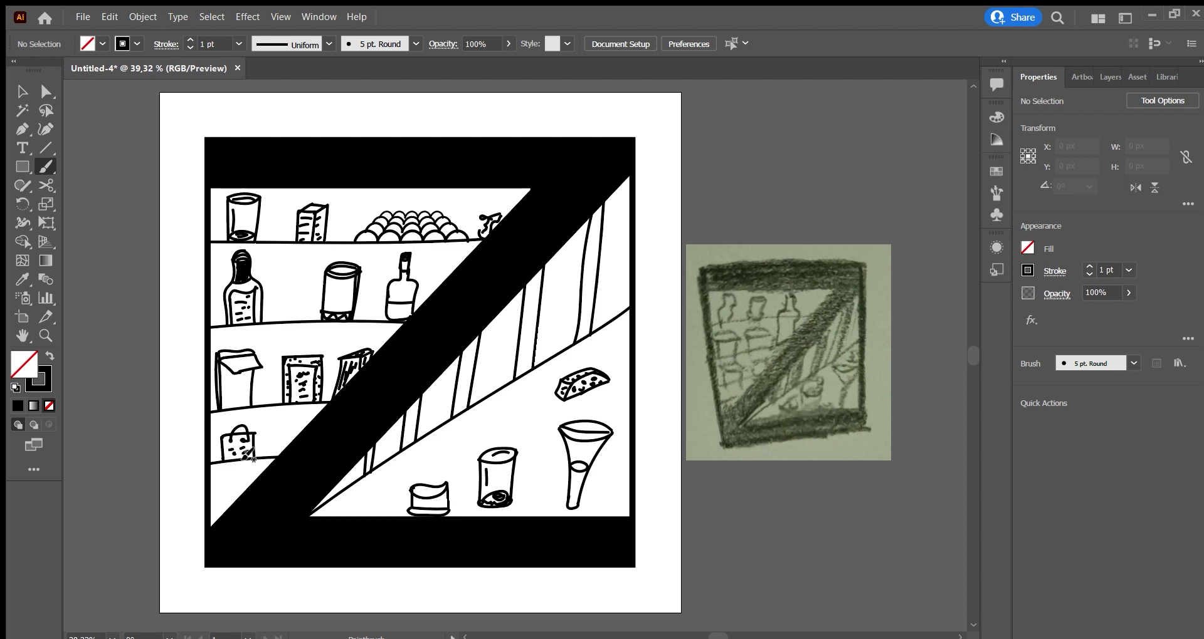
left_click(234, 457)
Draw a small box with a slanted top beside the bag.
left_click_drag(273, 458, 273, 442)
left_click_drag(273, 453, 295, 434)
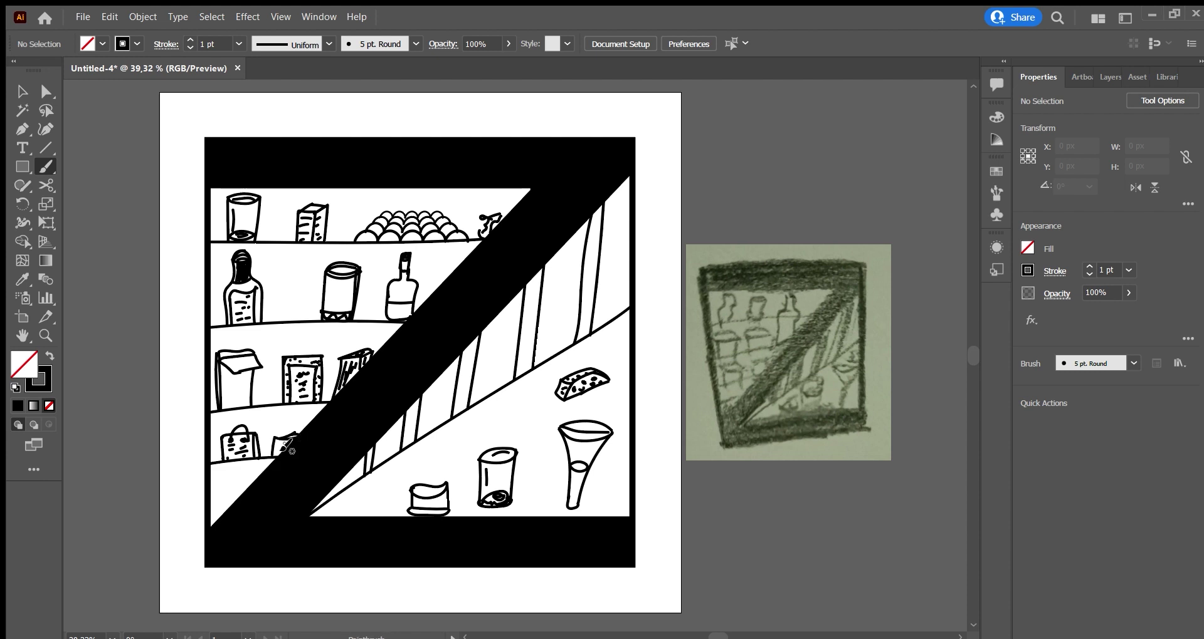
left_click_drag(285, 446, 294, 437)
key("v")
left_click_drag(695, 326, 678, 329)
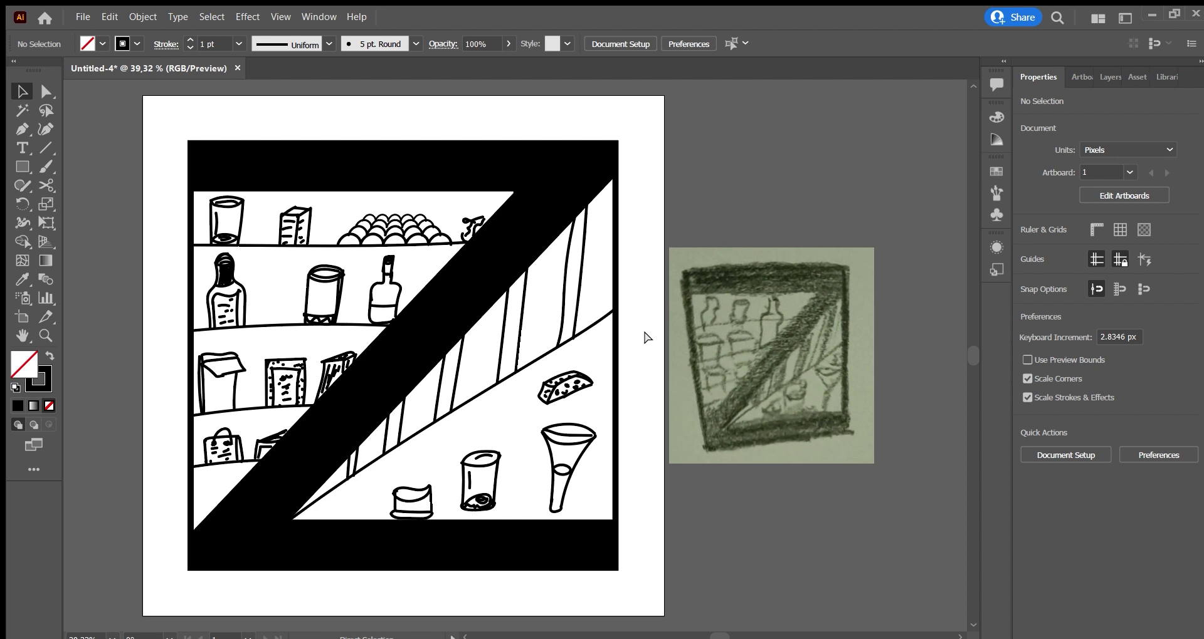